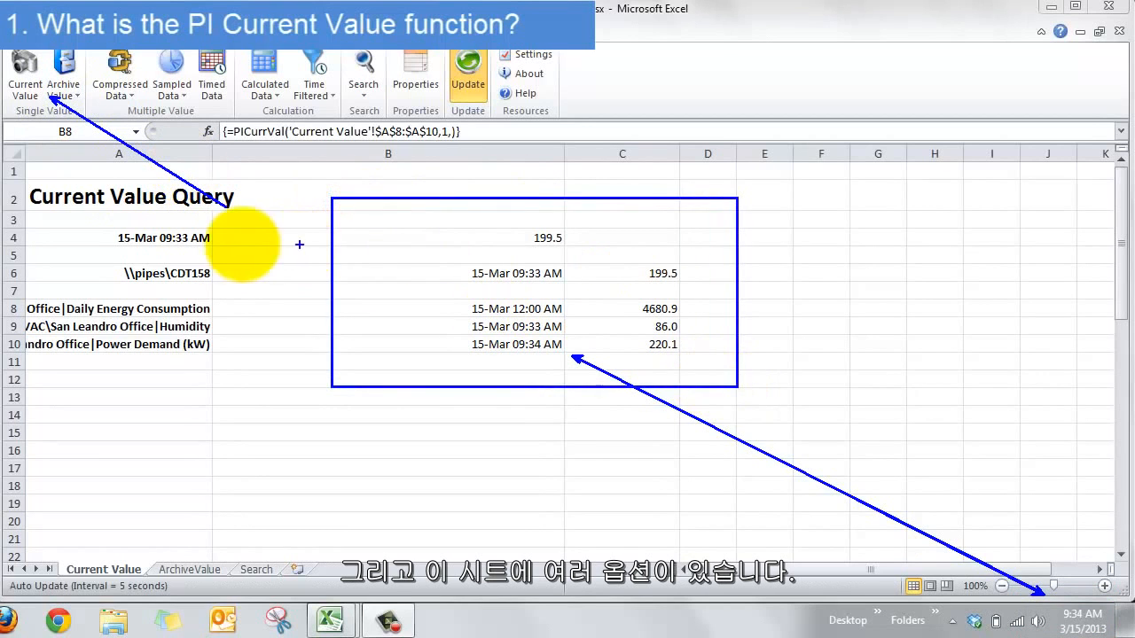
pyautogui.moveTo(227, 263); pyautogui.dragTo(356, 186)
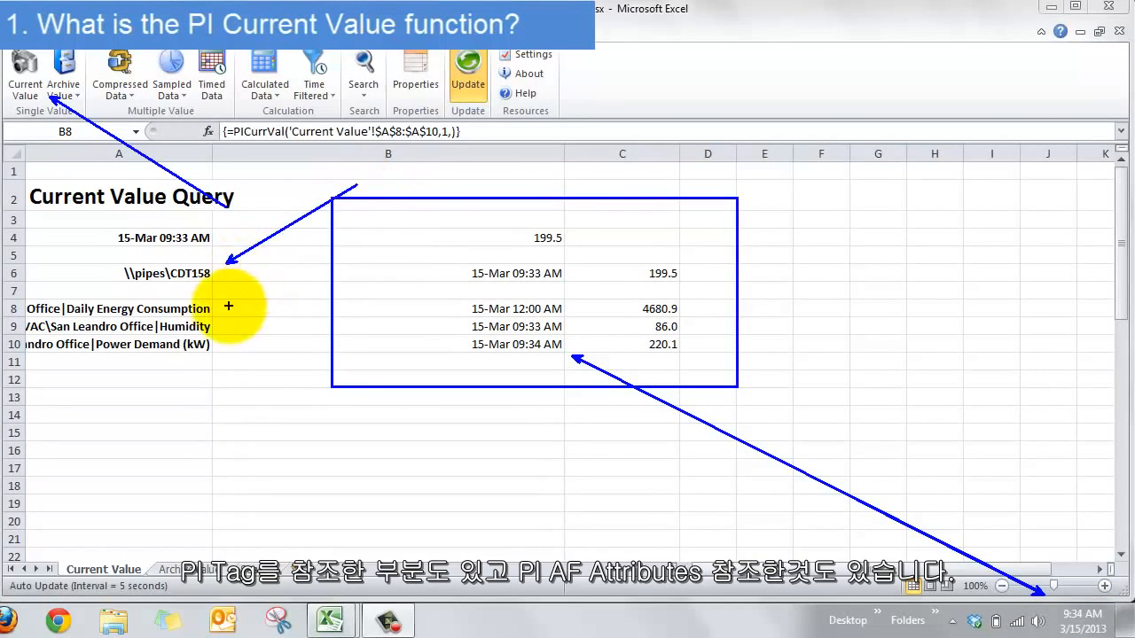
pyautogui.moveTo(228, 310); pyautogui.dragTo(399, 228)
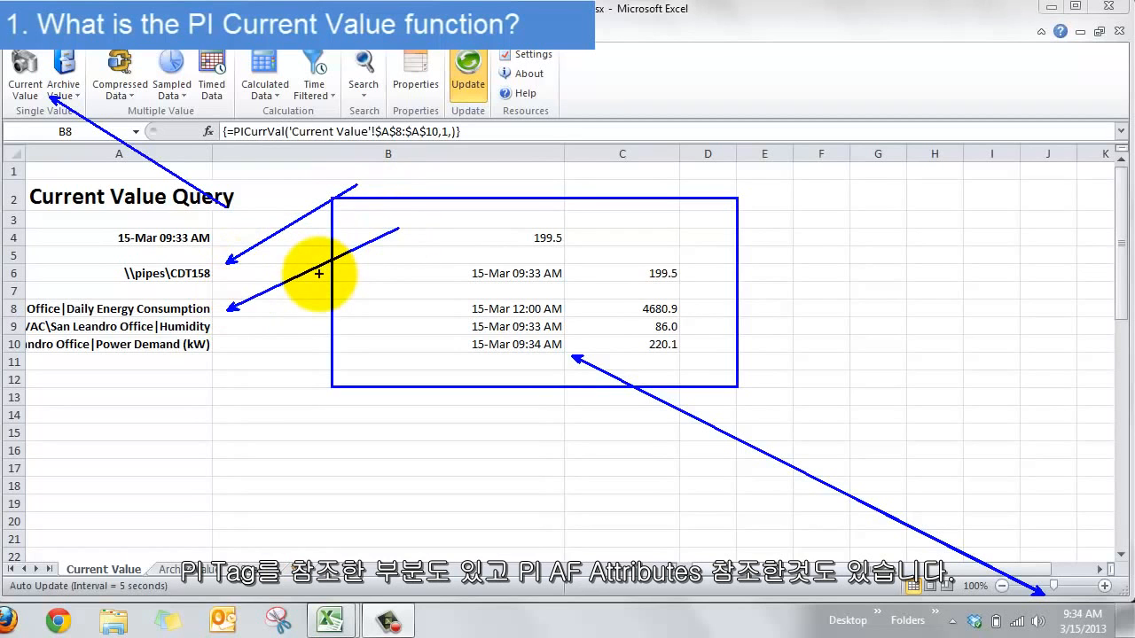
pyautogui.press('Escape')
# - Clear the existing query contents from cells A4:C10 of the Current Value sheet
pyautogui.moveTo(137, 238)
pyautogui.mouseDown()
pyautogui.moveTo(388, 254)
pyautogui.moveTo(622, 349)
pyautogui.mouseUp()
pyautogui.press('Delete')
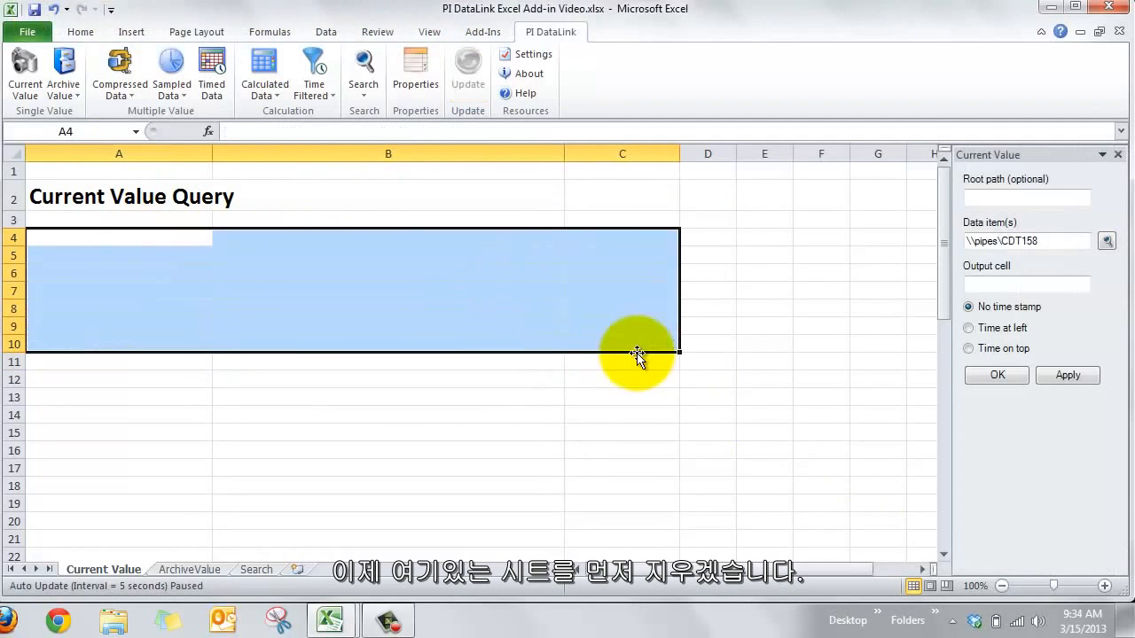
pyautogui.click(299, 293)
# - Start a Current Value function from cell A4 and open the search for its data item
pyautogui.click(164, 239)
pyautogui.click(25, 71)
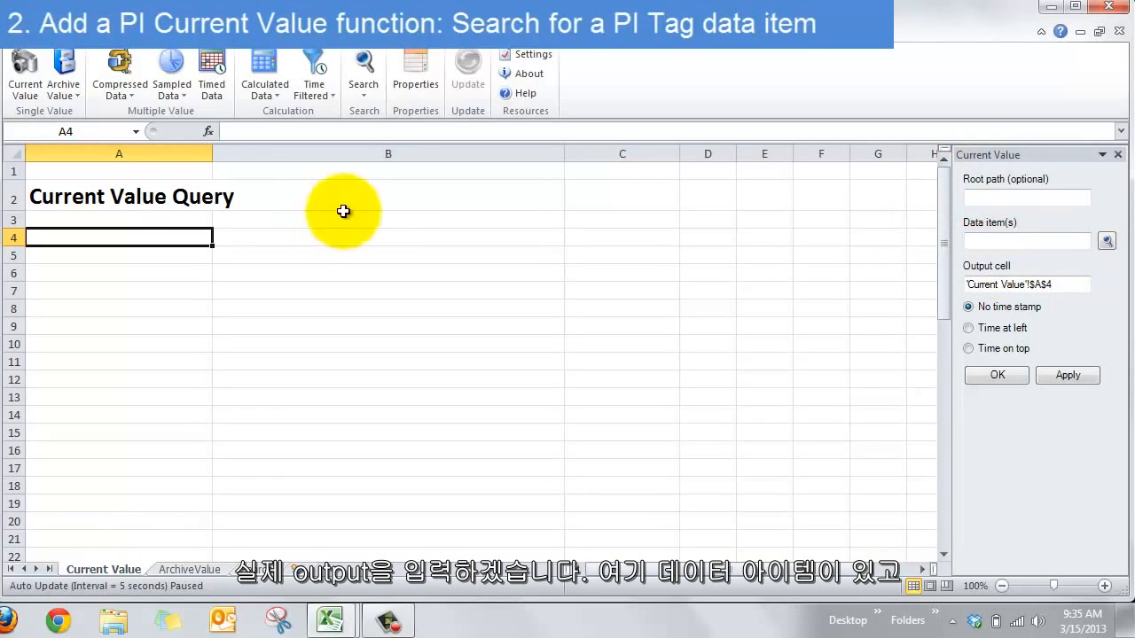
pyautogui.click(970, 240)
pyautogui.click(1106, 241)
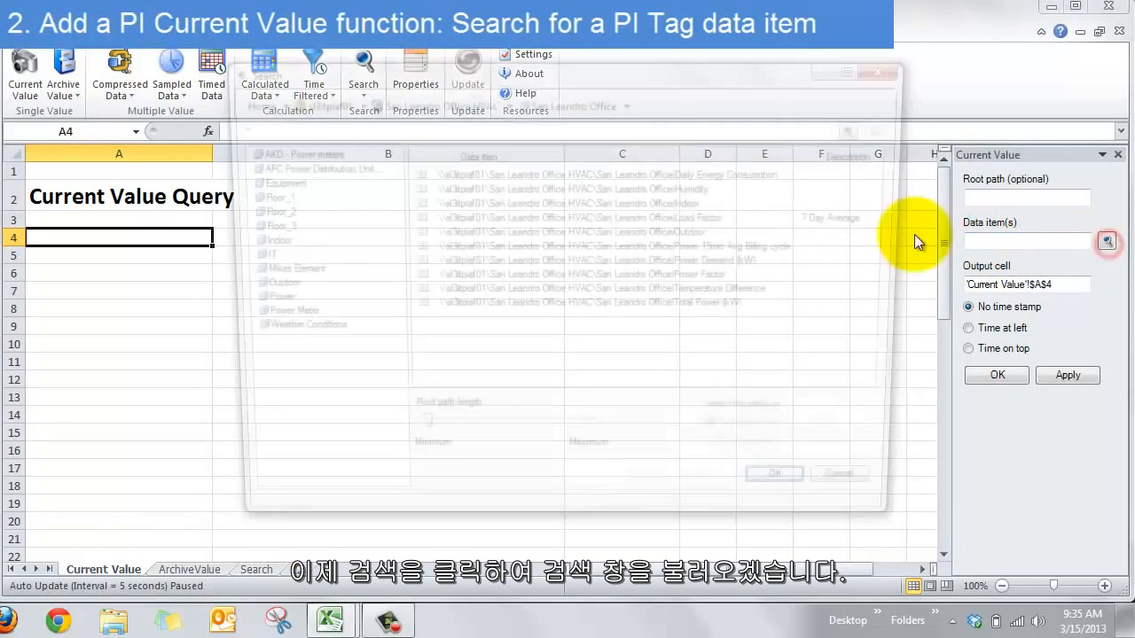
# - Search the pipes server for tags with point source R and choose \\pipes\CDT158 as the data item
pyautogui.click(301, 103)
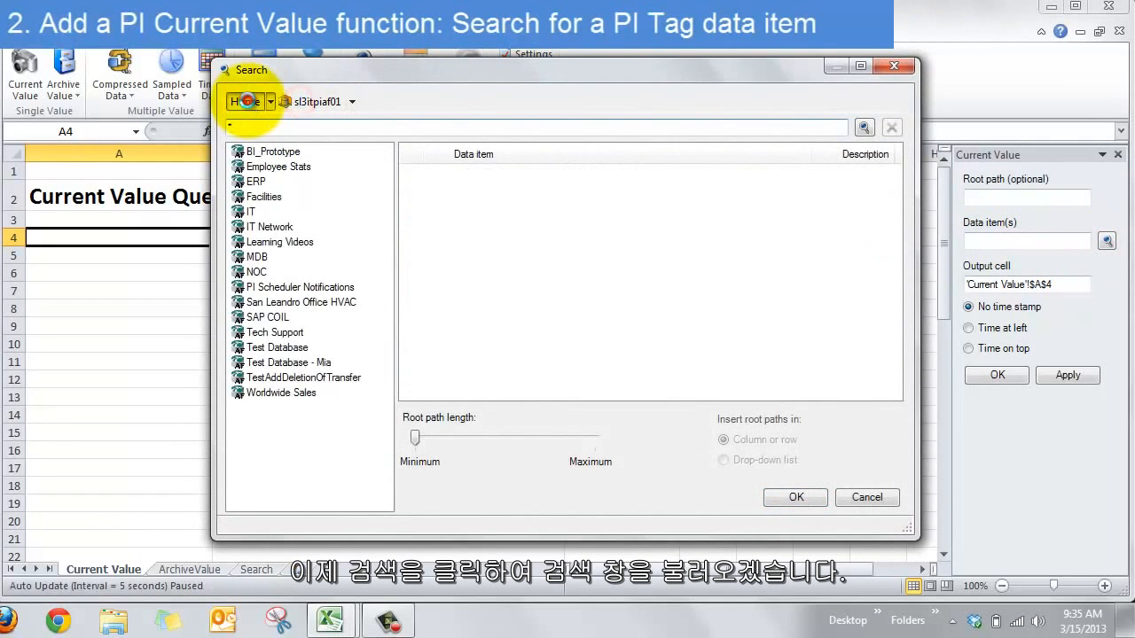
pyautogui.click(247, 101)
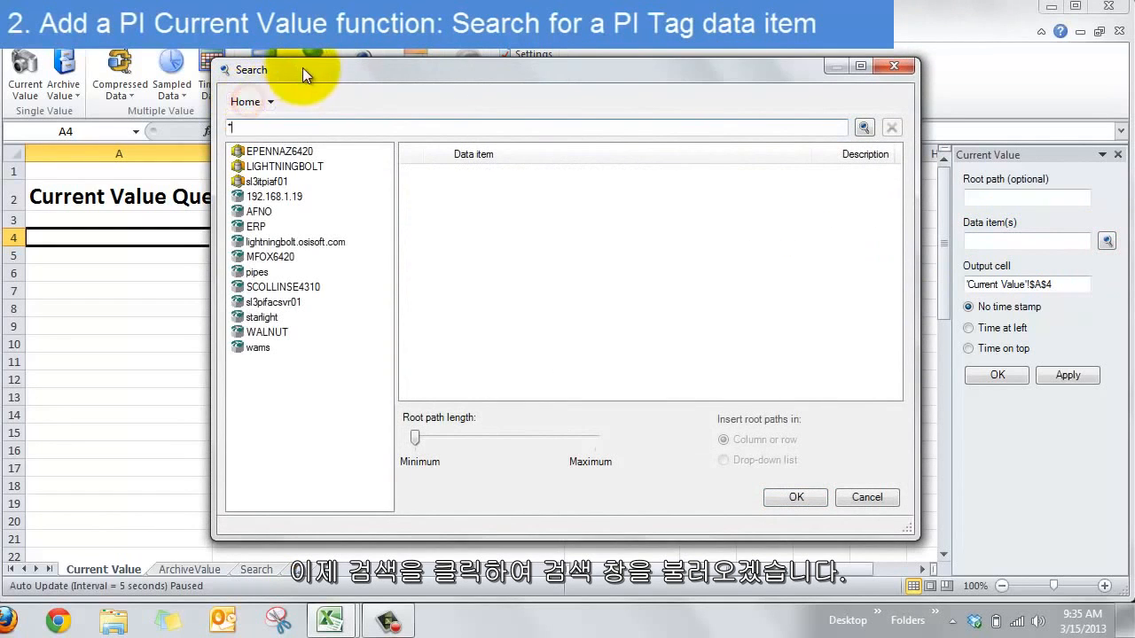
pyautogui.click(237, 275)
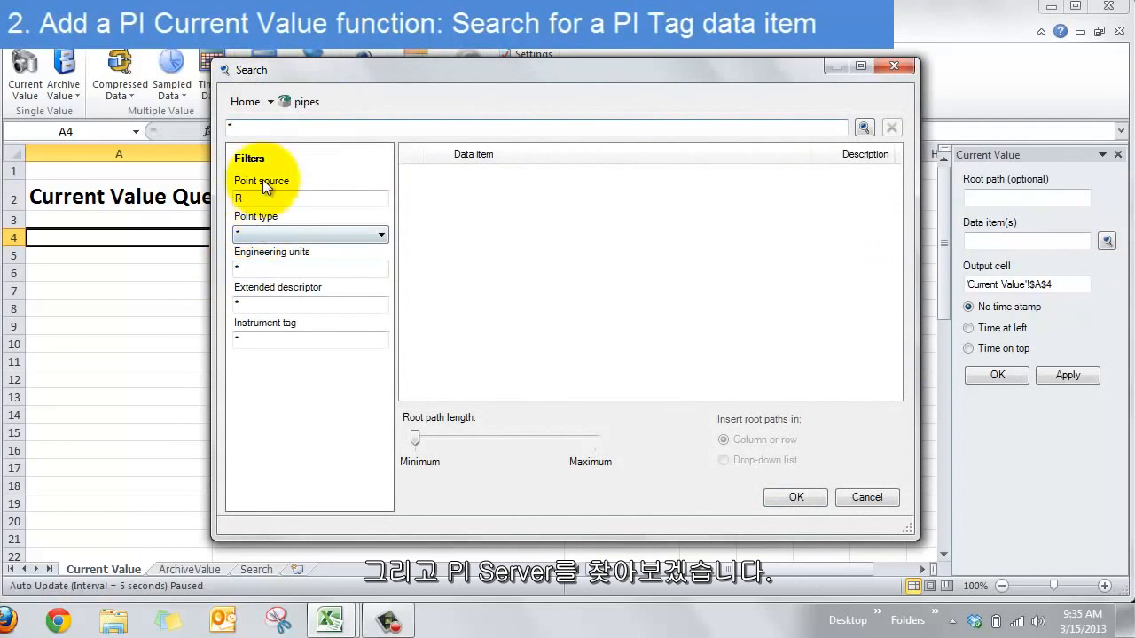
pyautogui.click(864, 128)
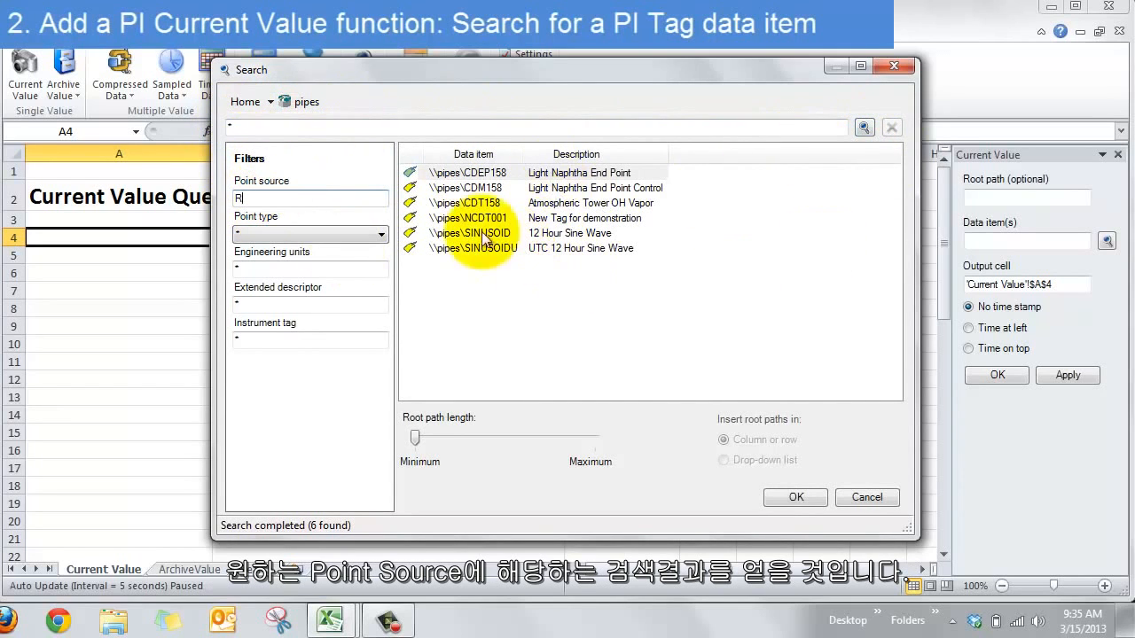
pyautogui.click(479, 205)
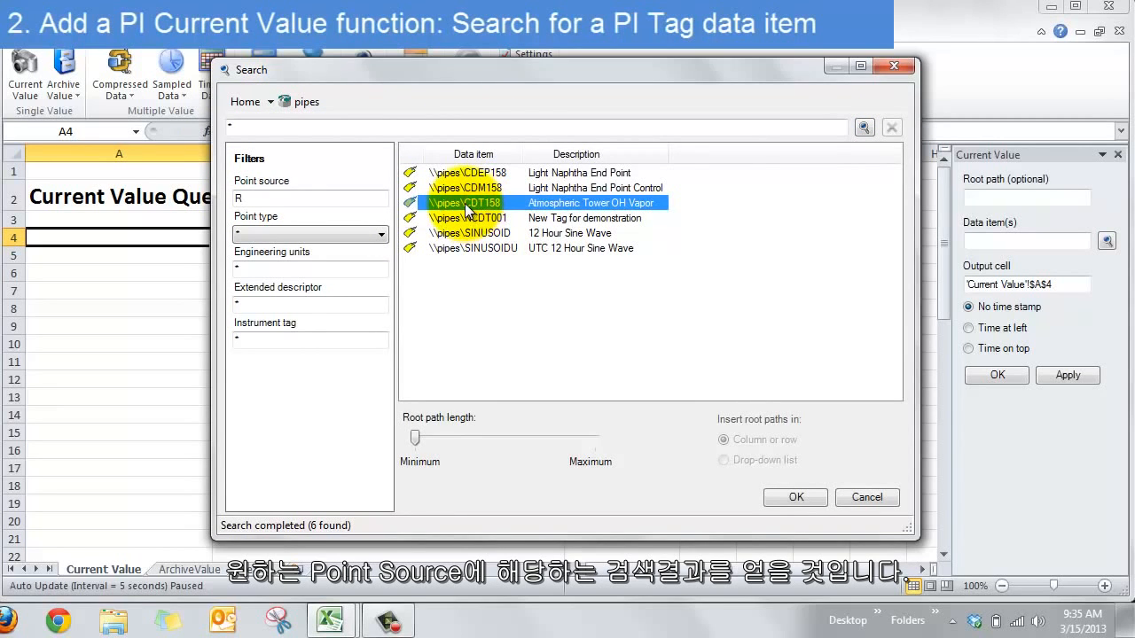
pyautogui.click(796, 496)
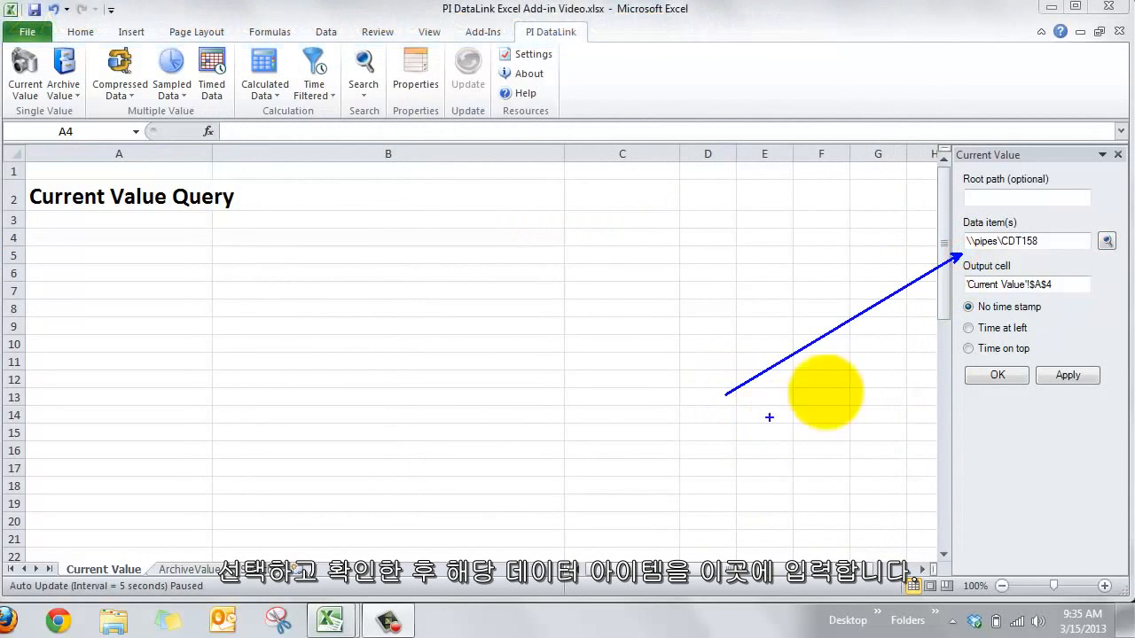
# - Output the tag's current value to cell B4 and apply the Time at left option
pyautogui.click(1060, 284)
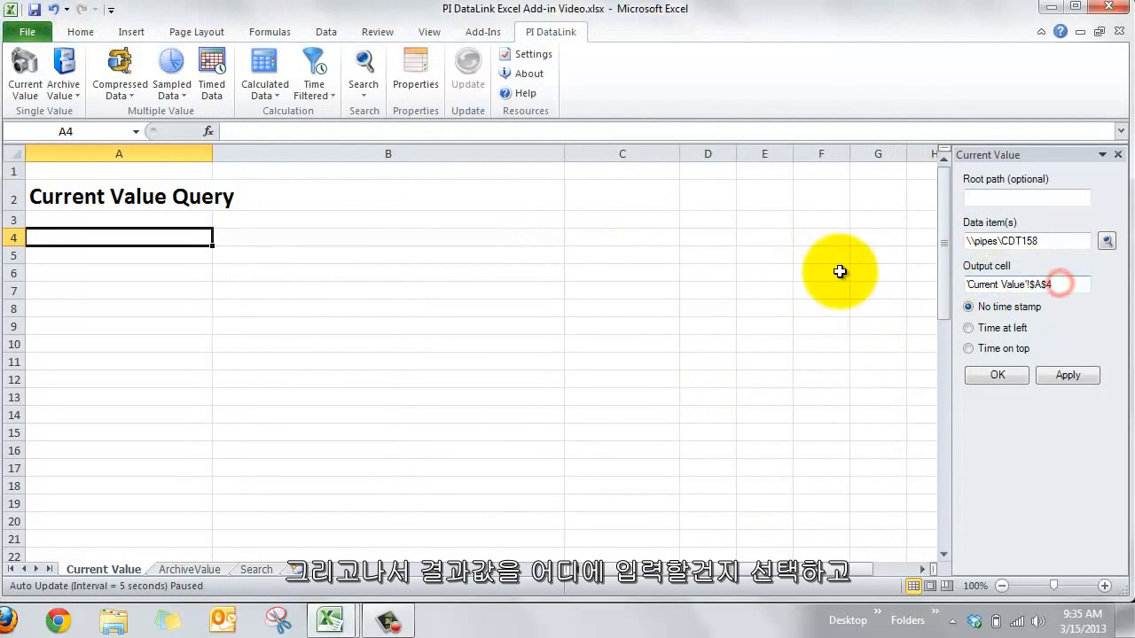
pyautogui.click(993, 284)
pyautogui.click(355, 235)
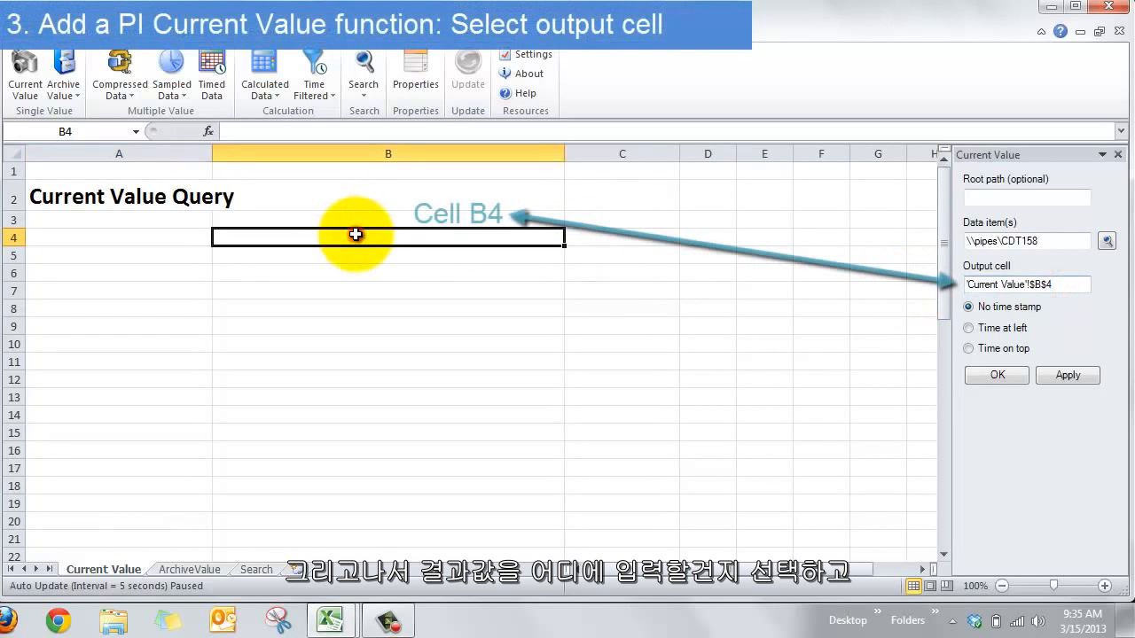
pyautogui.click(1059, 375)
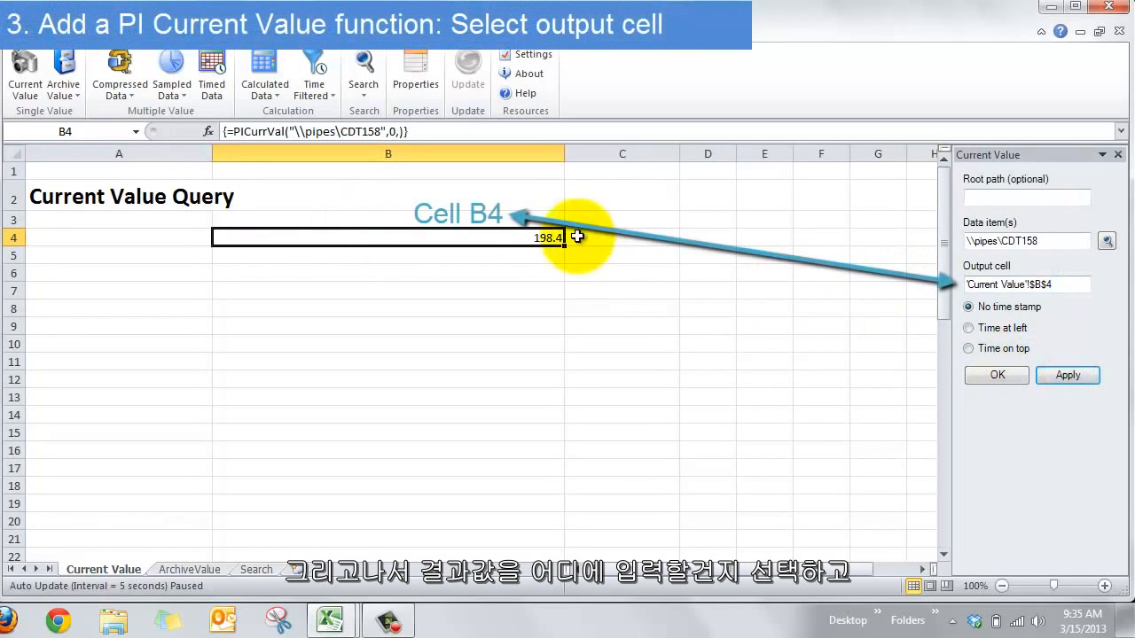
pyautogui.click(974, 328)
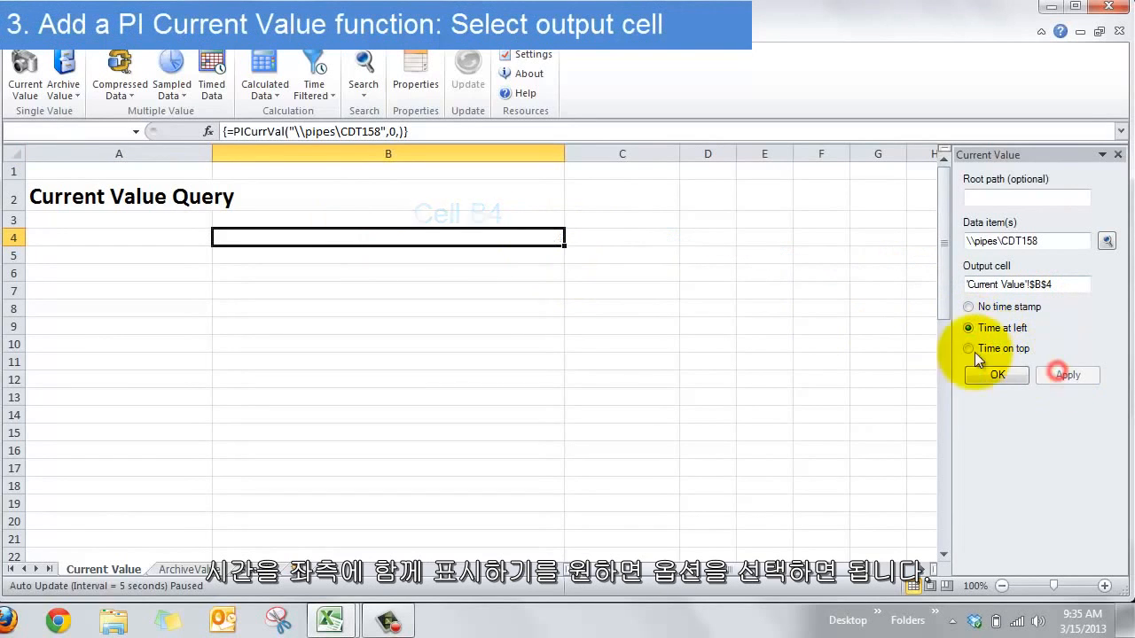
pyautogui.click(1060, 374)
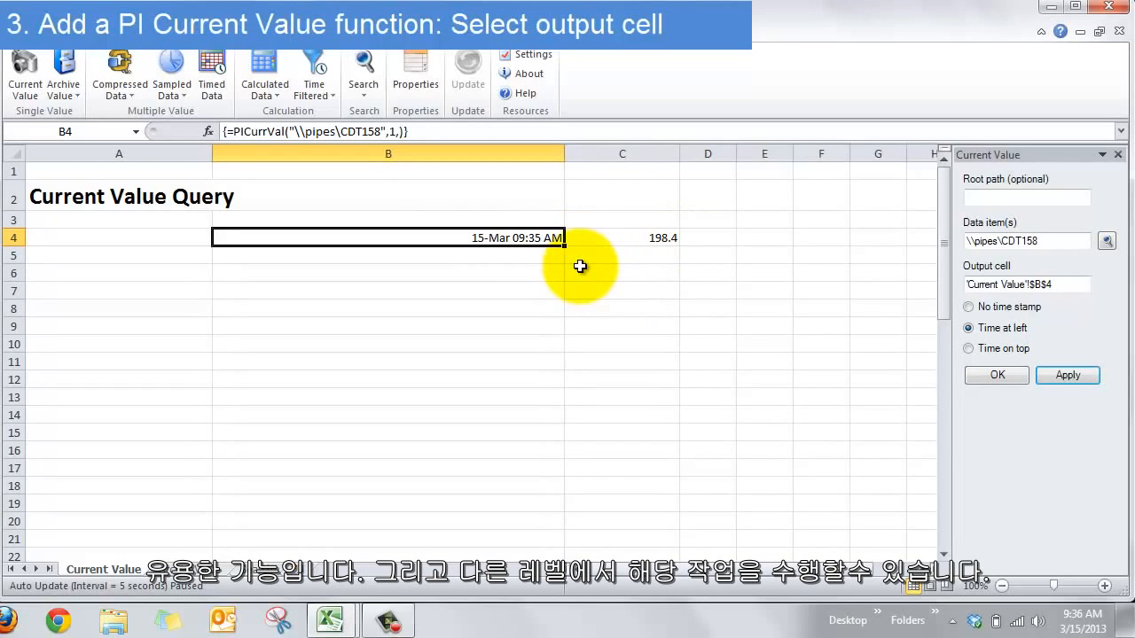
# - Use the PI tag search to insert \\pipes\CDM158 and \\pipes\CDT158 into the sheet starting at cell A6
pyautogui.click(97, 275)
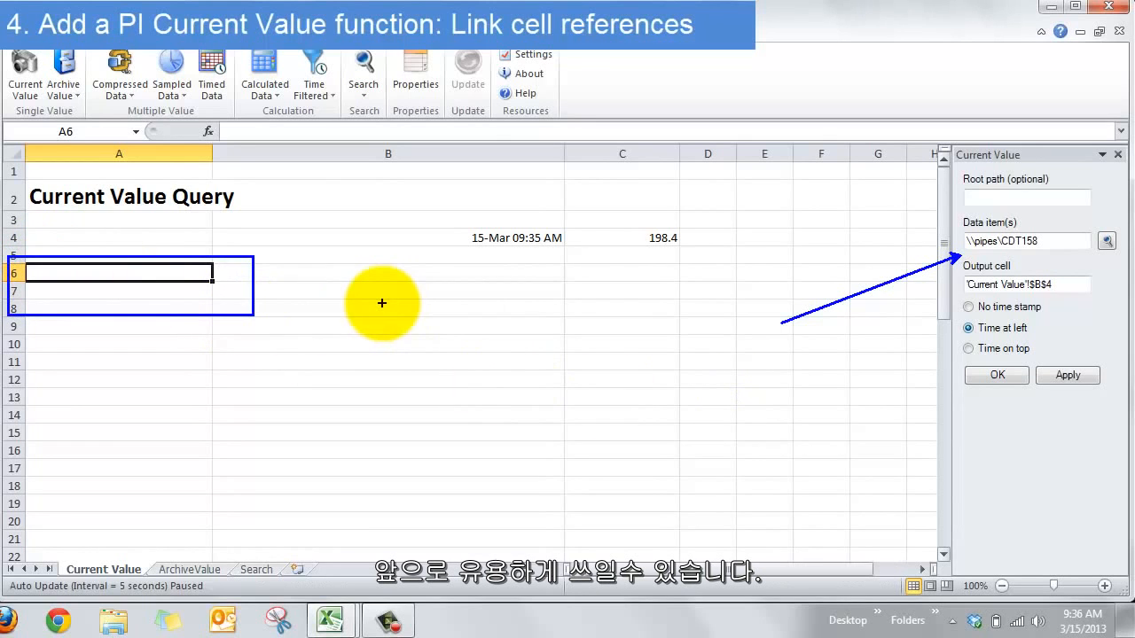
pyautogui.click(92, 289)
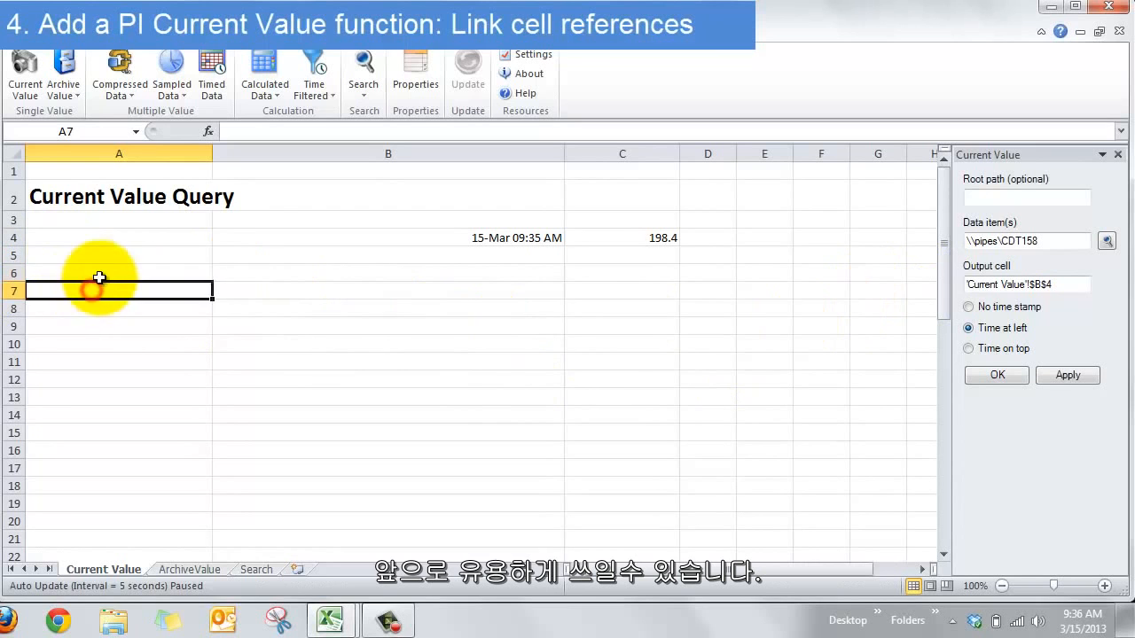
pyautogui.click(362, 65)
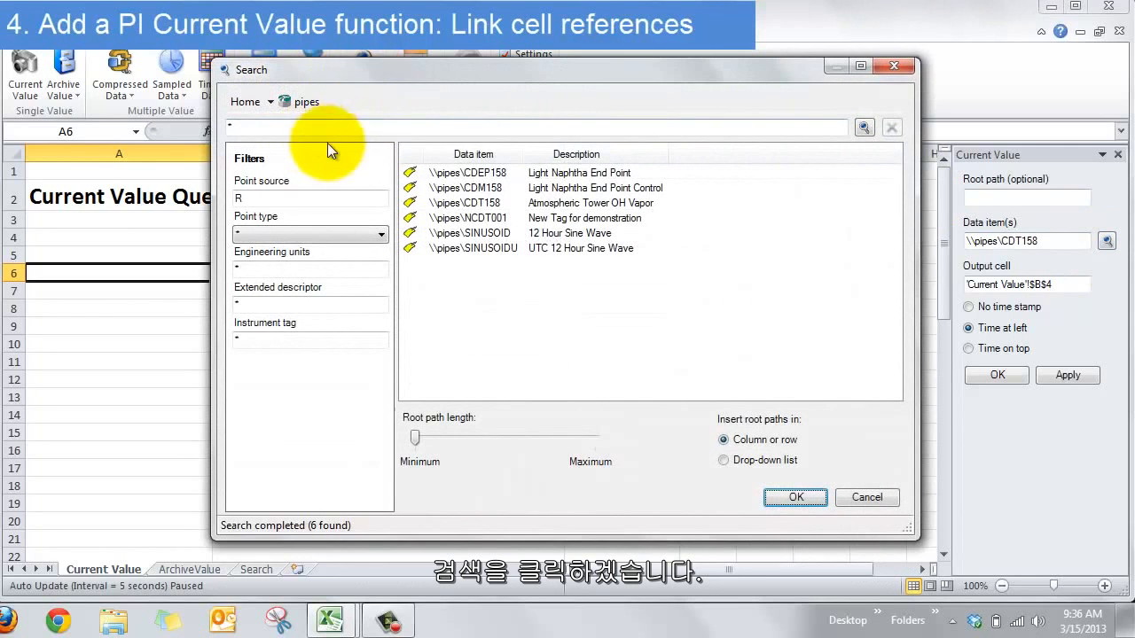
pyautogui.moveTo(503, 78); pyautogui.dragTo(477, 80)
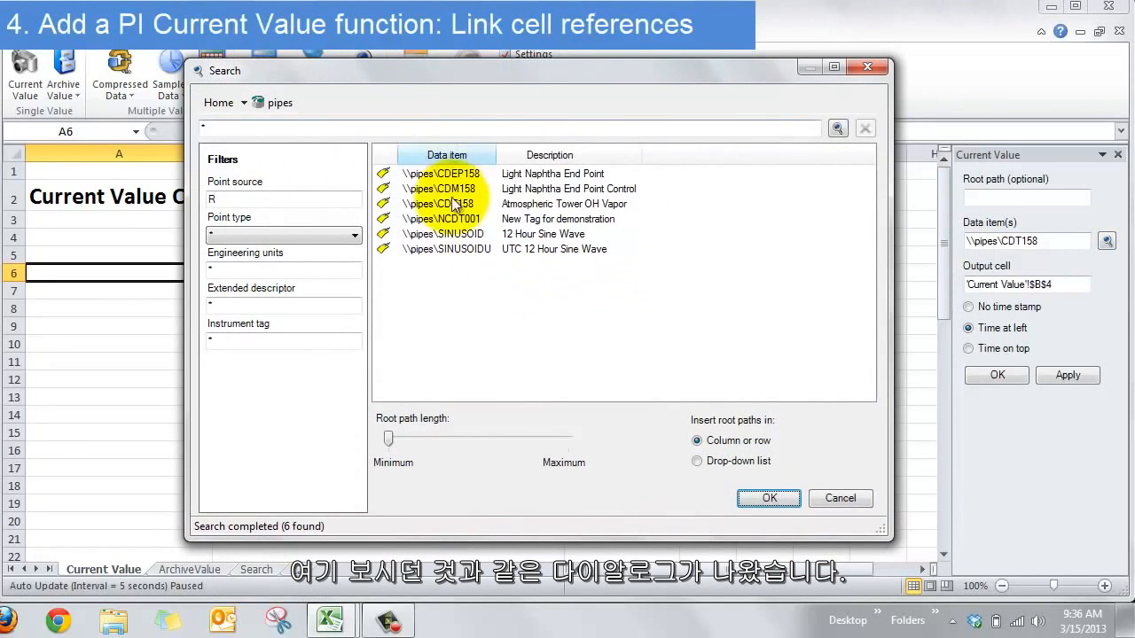
pyautogui.click(453, 206)
pyautogui.keyDown('ctrl'); pyautogui.click(455, 190); pyautogui.keyUp('ctrl')
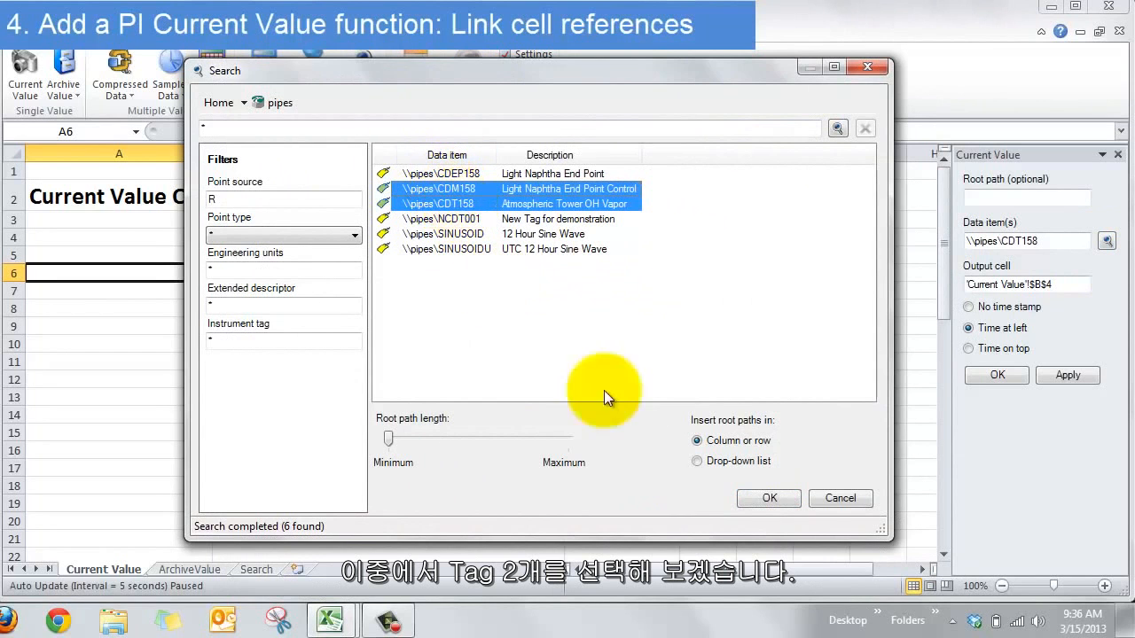
pyautogui.click(768, 500)
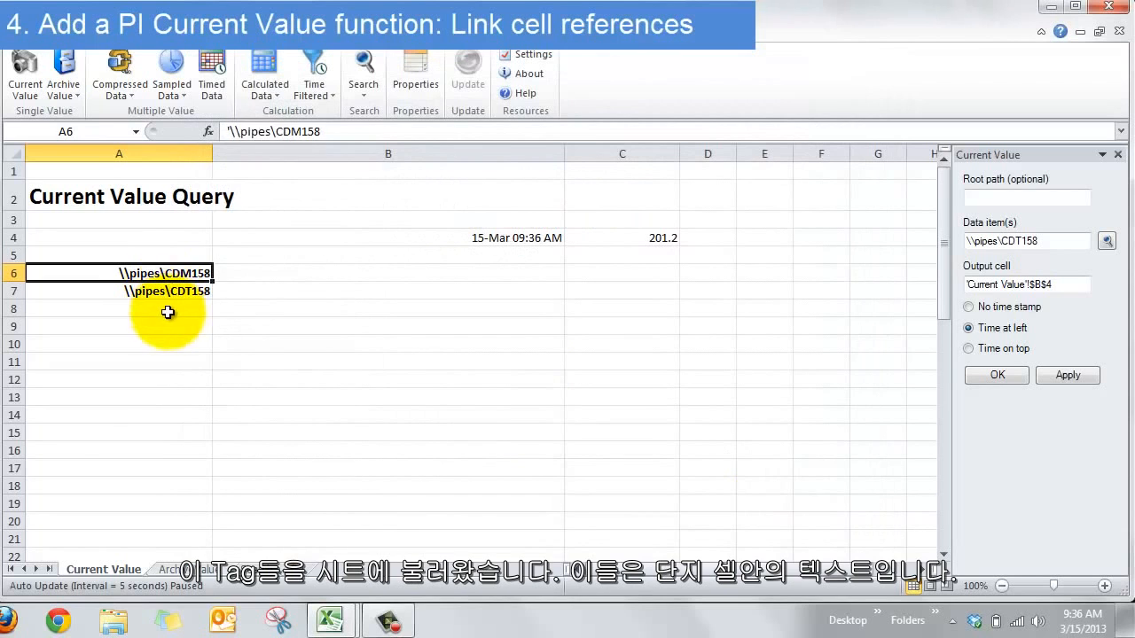
# - Add a Current Value function at cell B6 that references the tags in A6:A7, with the time stamp at left
pyautogui.click(165, 290)
pyautogui.click(301, 273)
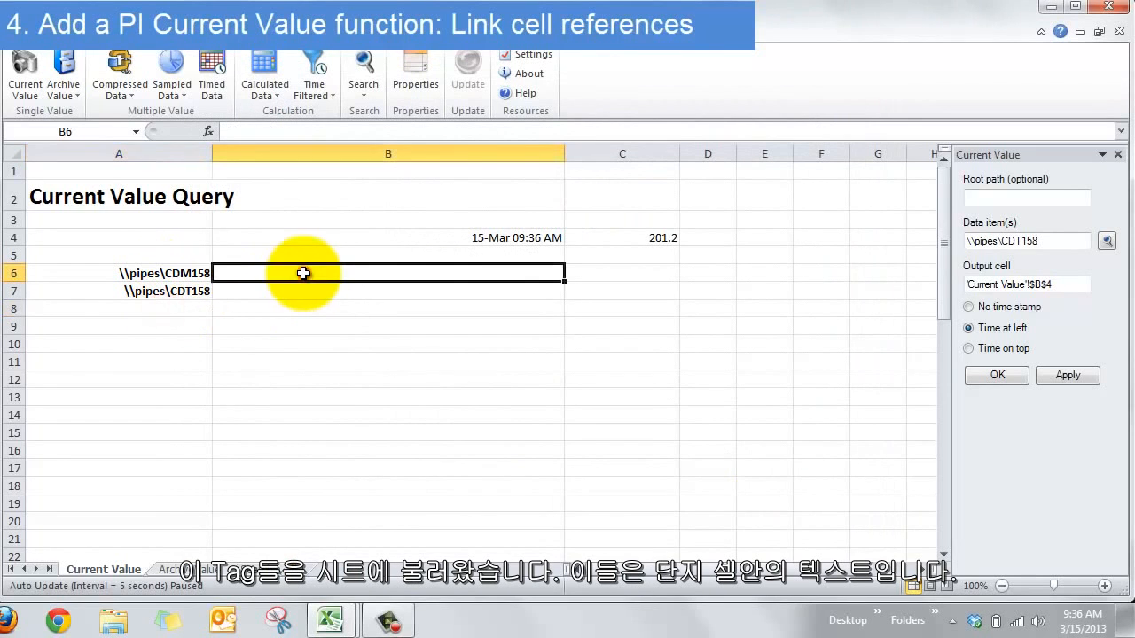
pyautogui.click(29, 78)
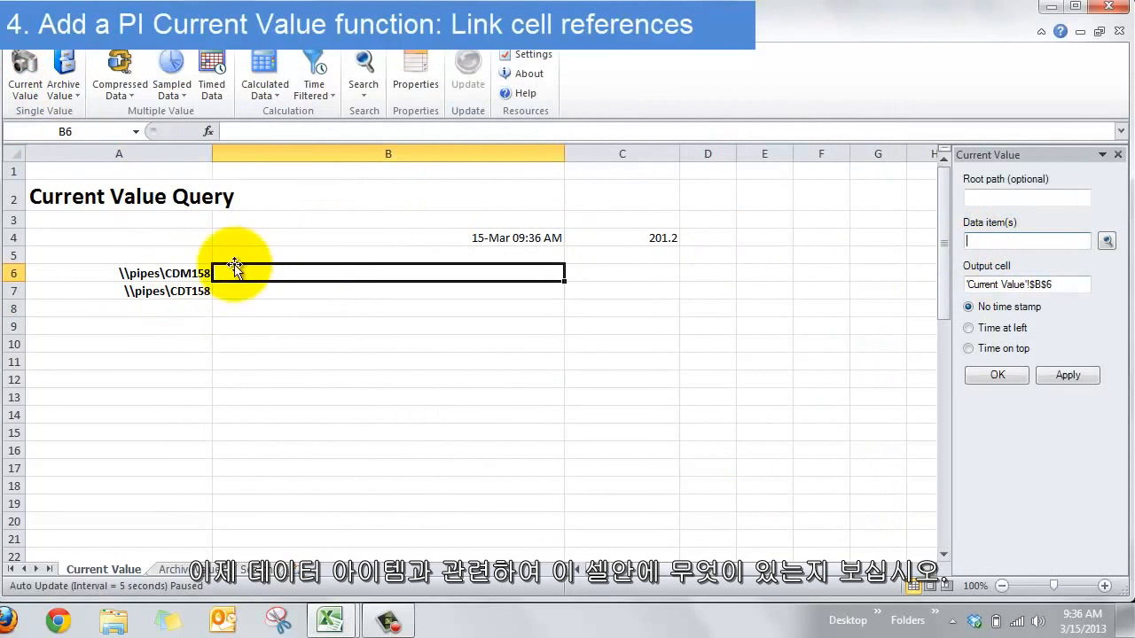
pyautogui.moveTo(167, 273); pyautogui.dragTo(171, 293)
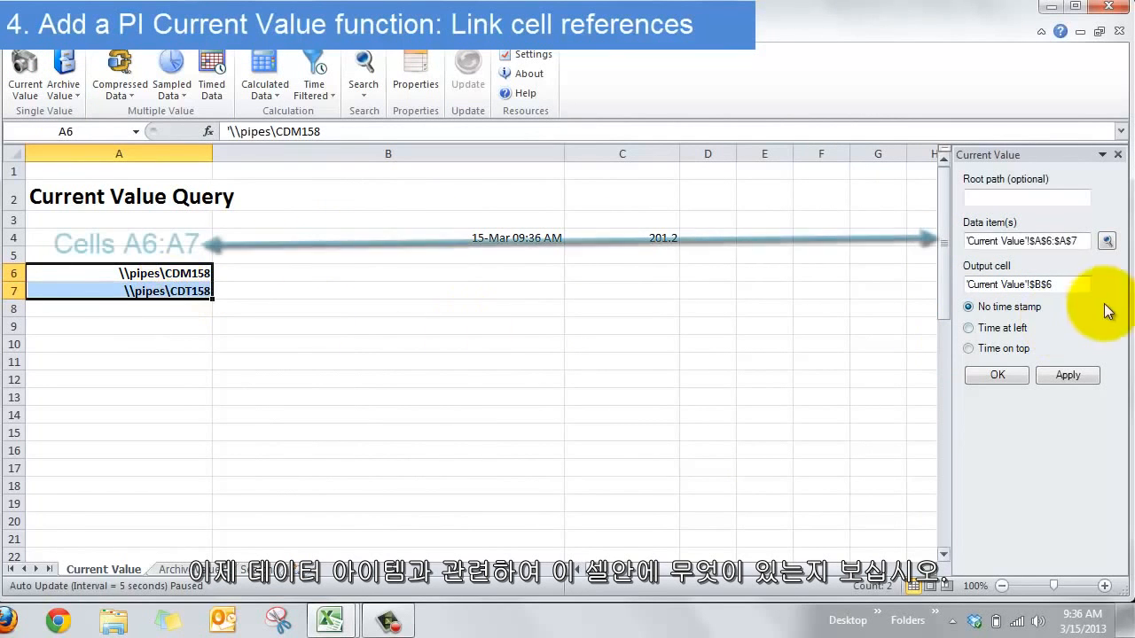
pyautogui.click(210, 273)
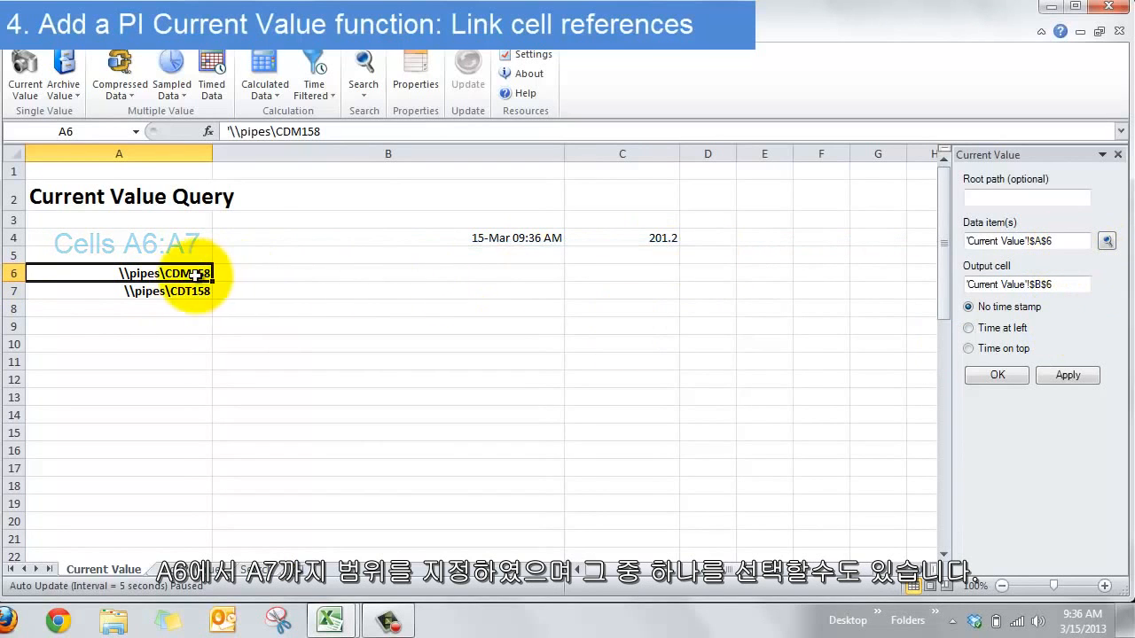
pyautogui.moveTo(189, 271); pyautogui.dragTo(196, 290)
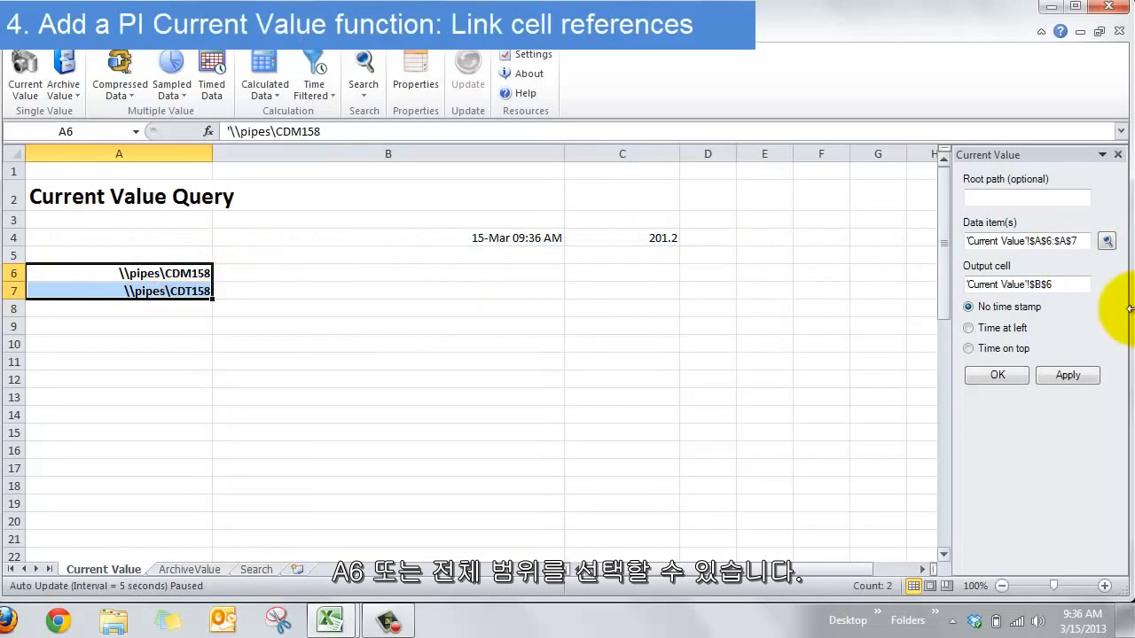
pyautogui.click(1062, 374)
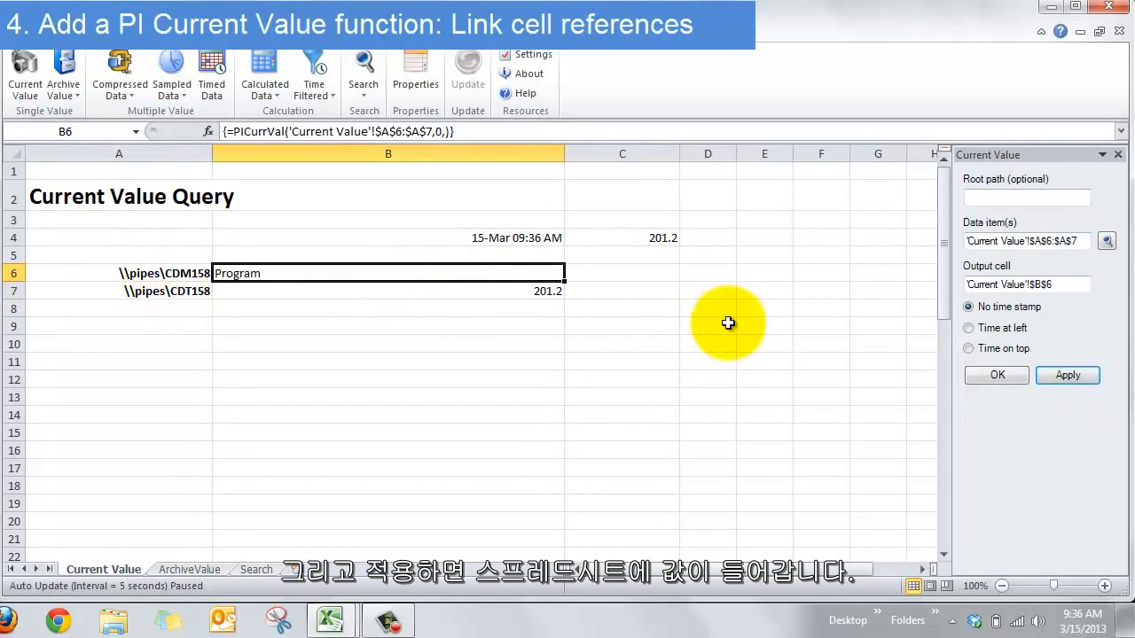
pyautogui.click(996, 328)
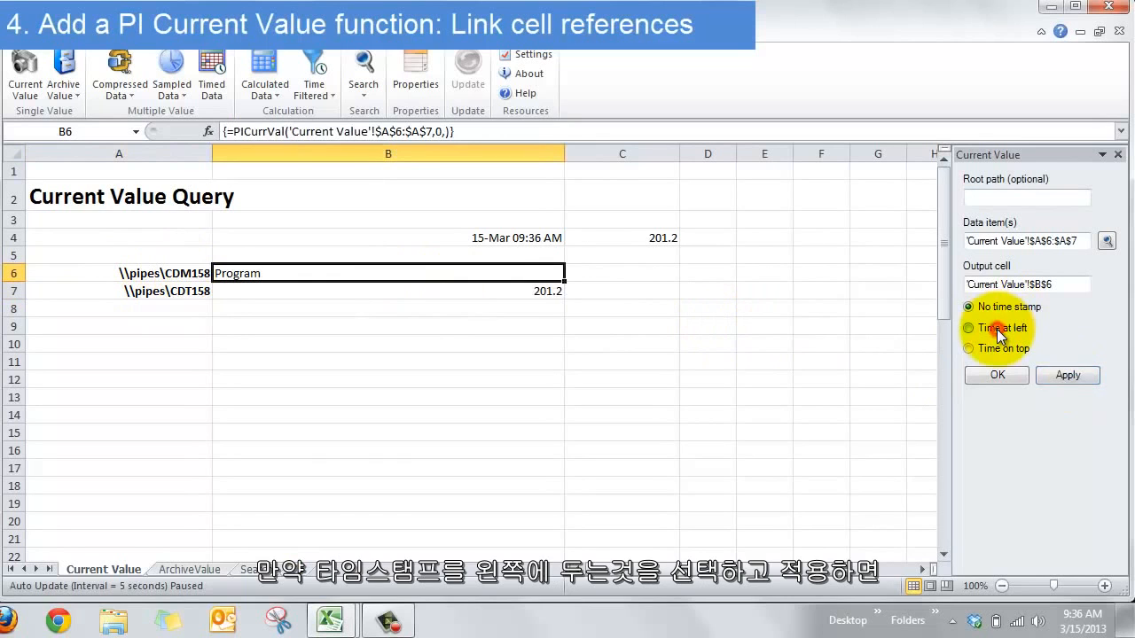
pyautogui.click(1061, 376)
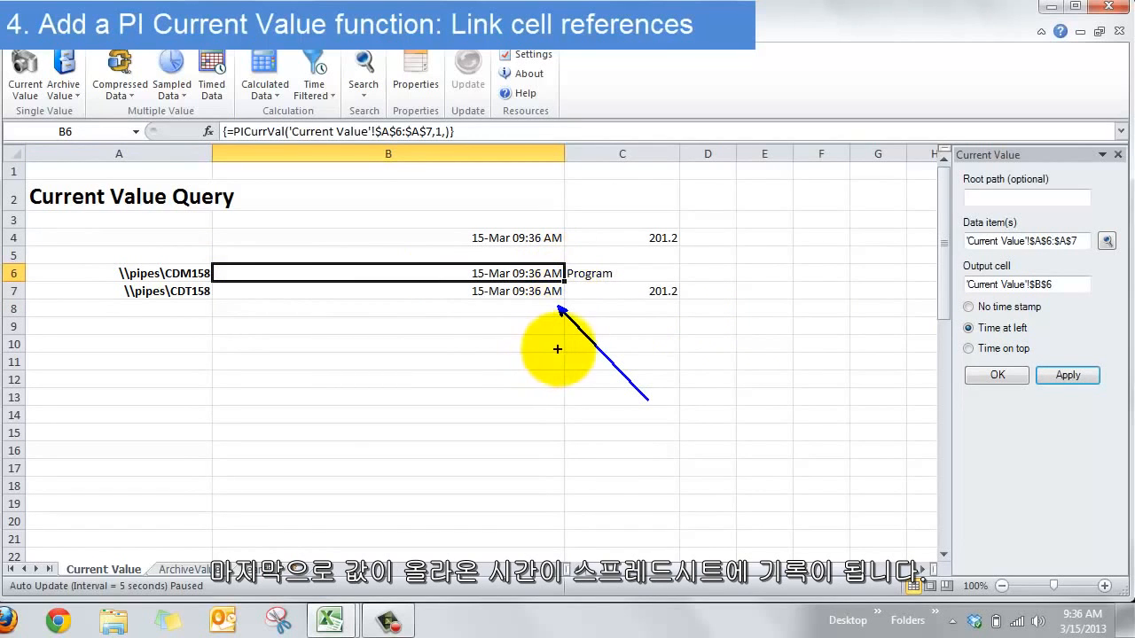
# - Change the tag in cell A6 to \\pipes\sinusoid
pyautogui.doubleClick(177, 274)
pyautogui.moveTo(164, 274); pyautogui.dragTo(231, 273)
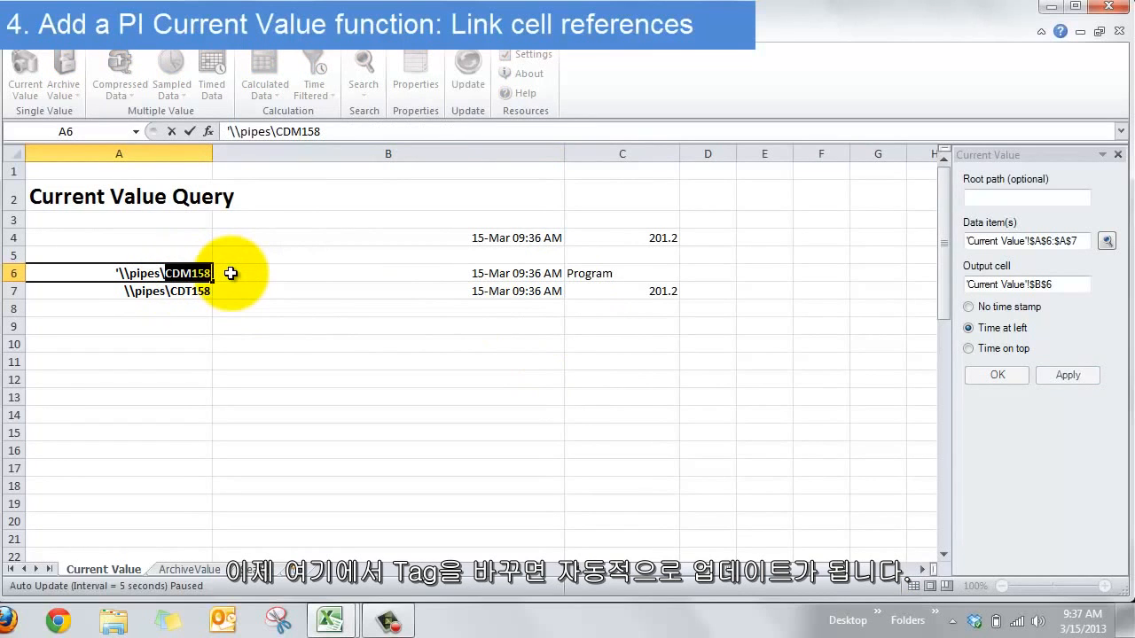
pyautogui.write('sinusoid')
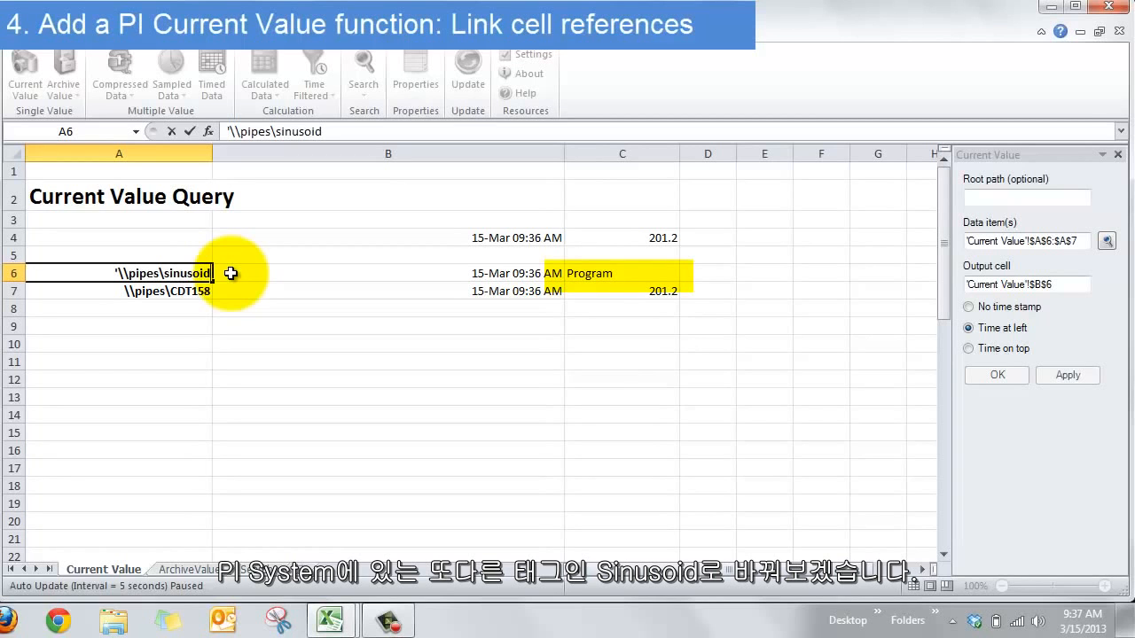
pyautogui.press('Return')
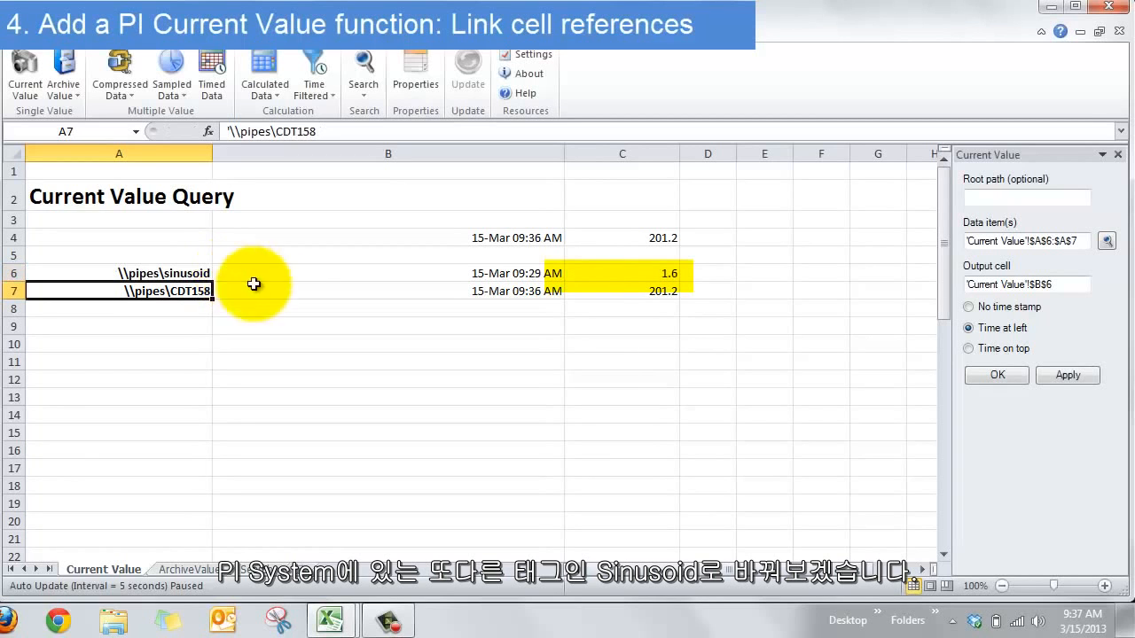
pyautogui.click(656, 274)
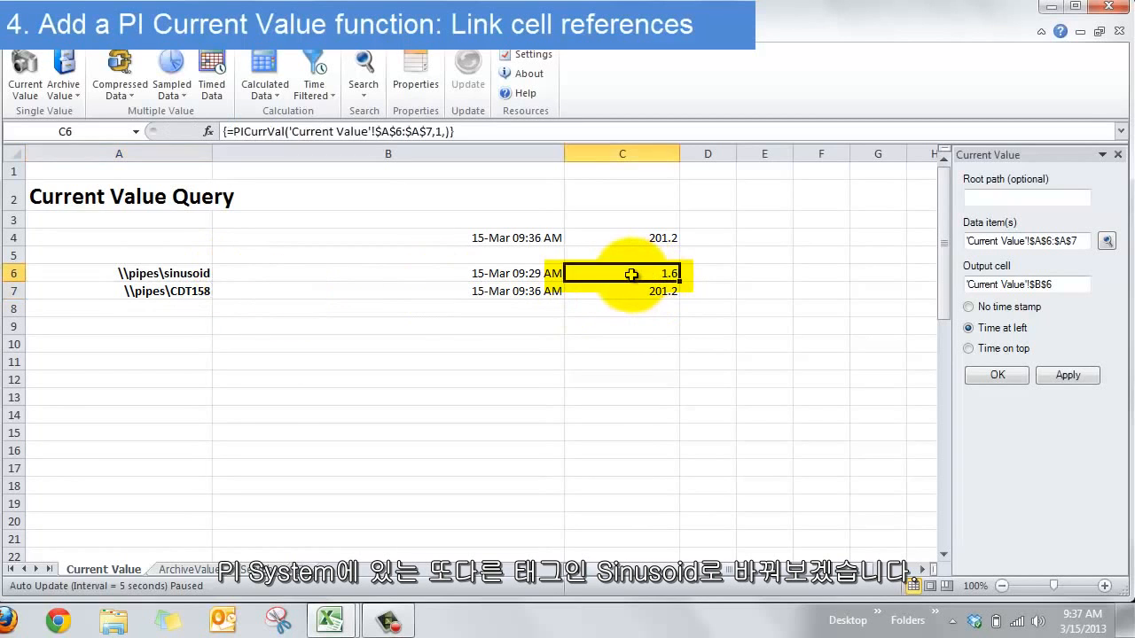
pyautogui.doubleClick(181, 274)
pyautogui.click(152, 326)
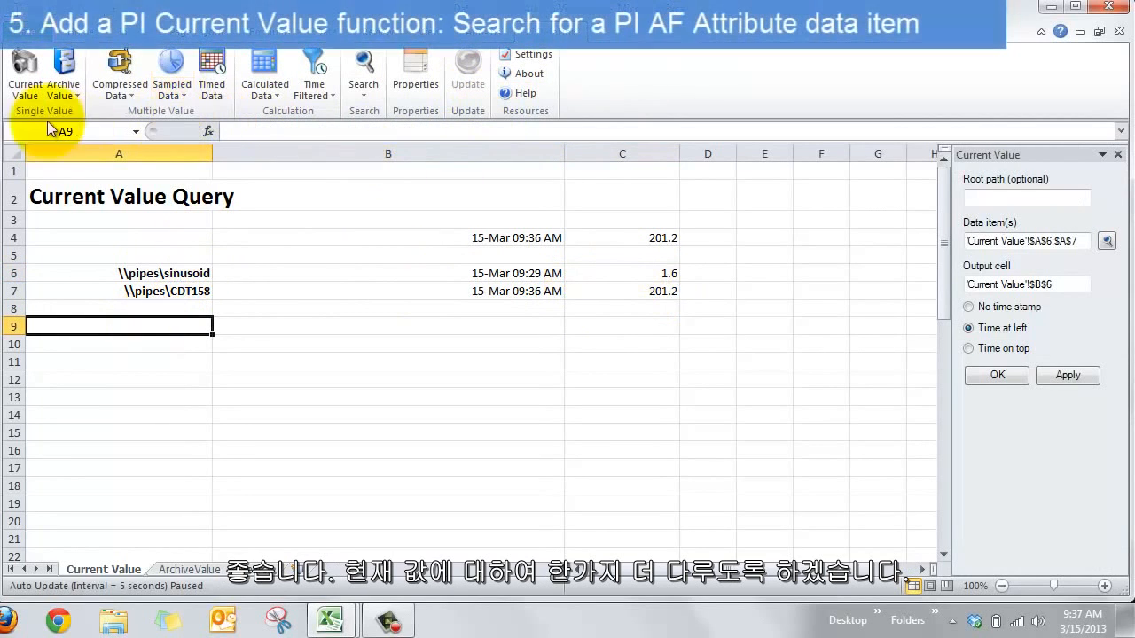
# - Browse the data item search to the San Leandro Office element in the San Leandro Office HVAC database on AF server sl3itpiaf01
pyautogui.click(365, 78)
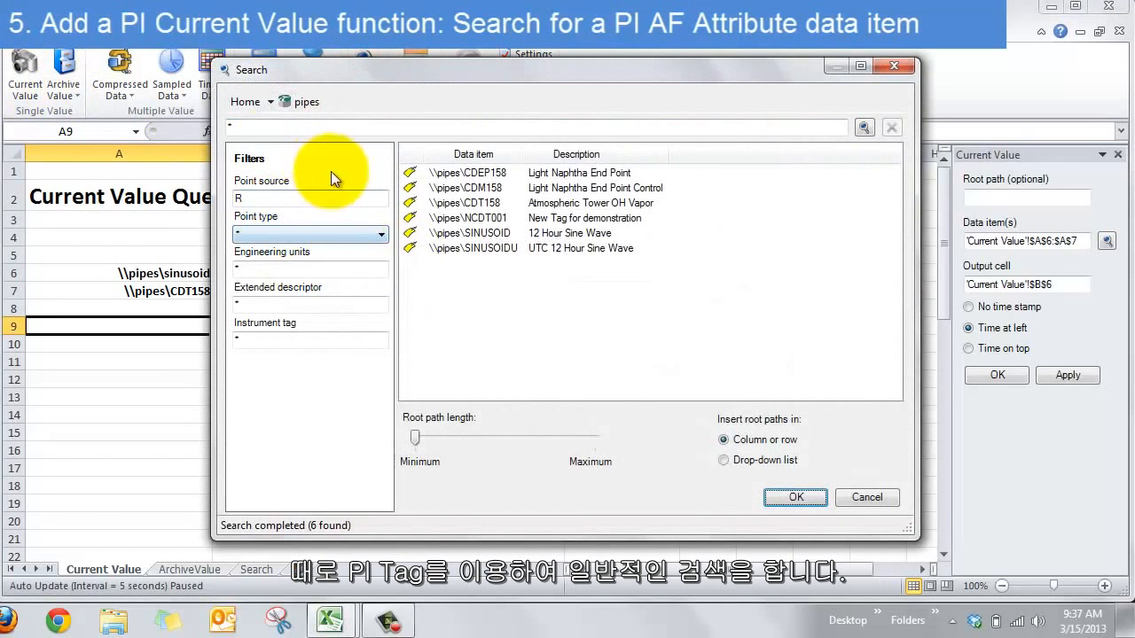
pyautogui.click(243, 101)
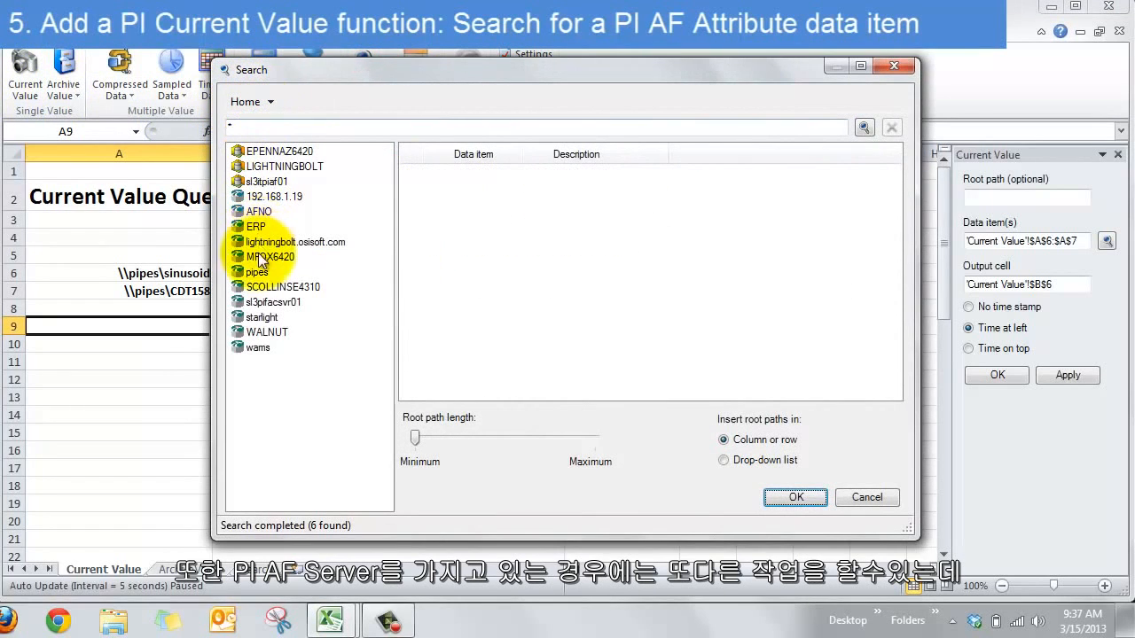
pyautogui.doubleClick(241, 184)
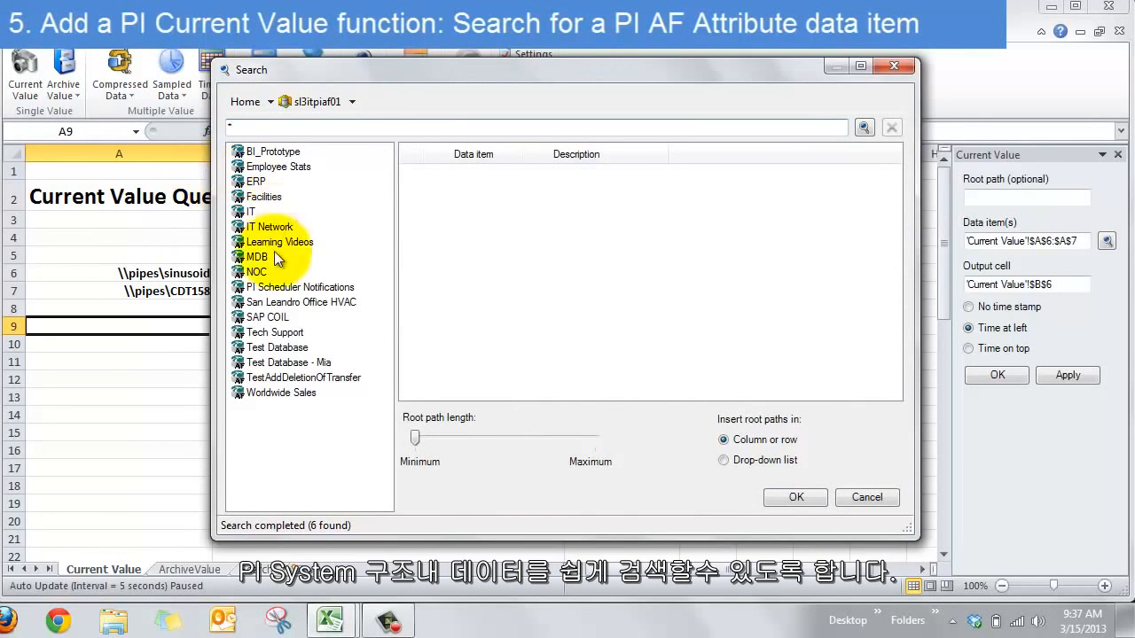
pyautogui.doubleClick(249, 303)
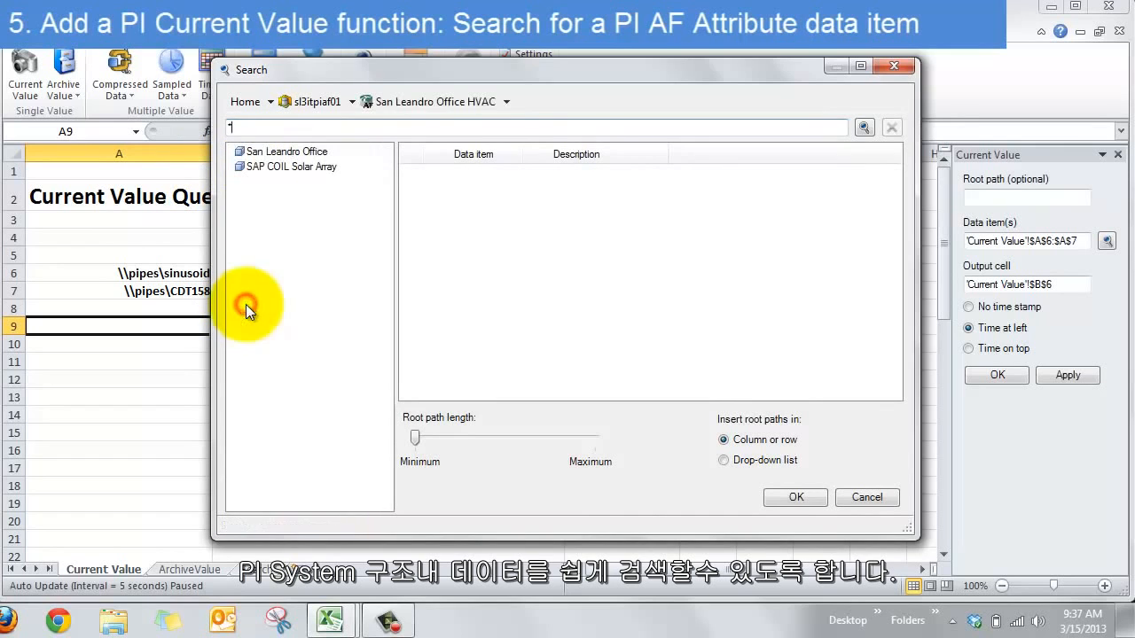
pyautogui.doubleClick(310, 156)
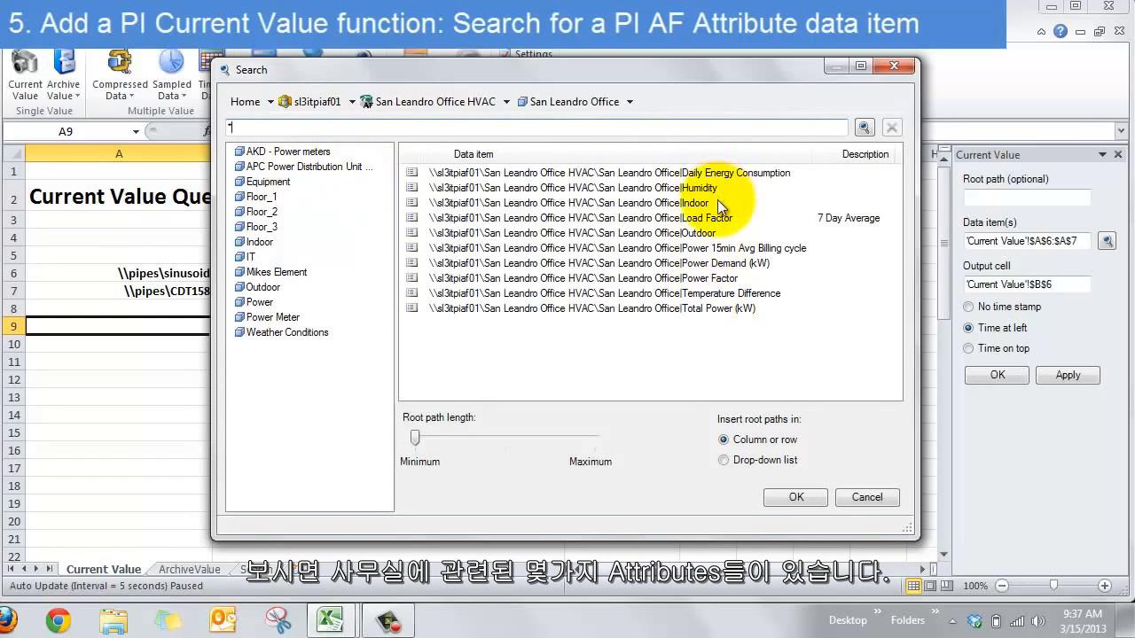
# - Insert the San Leandro Office attributes Humidity, Power Demand (kW) and Power Factor into the sheet starting at cell A9
pyautogui.click(718, 189)
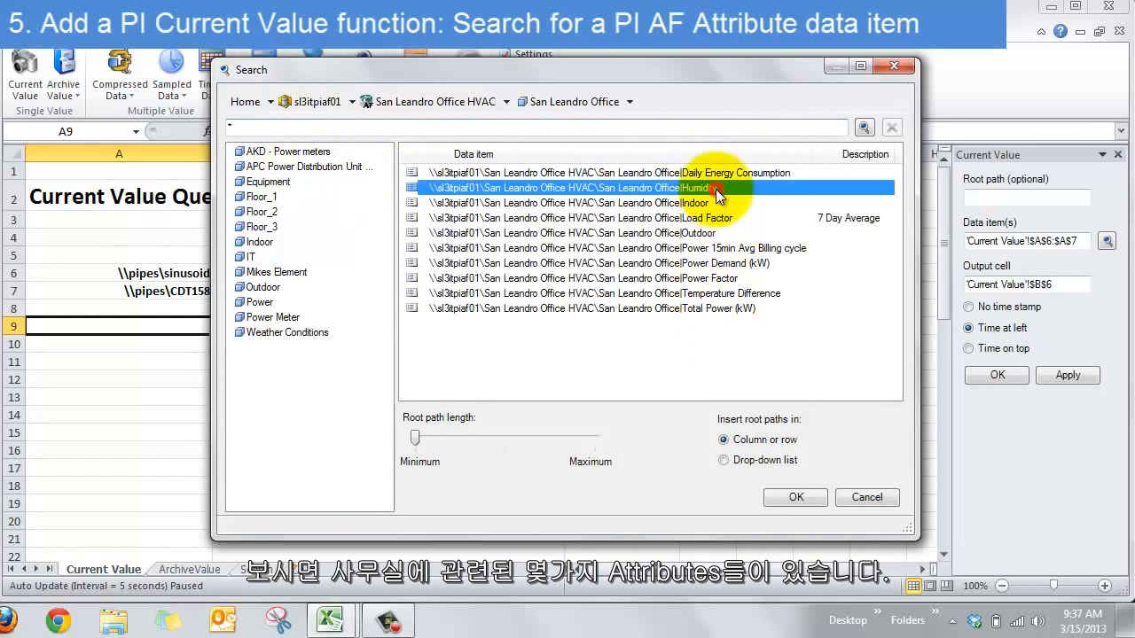
pyautogui.keyDown('ctrl'); pyautogui.click(732, 263); pyautogui.keyUp('ctrl')
pyautogui.keyDown('ctrl'); pyautogui.click(727, 280); pyautogui.keyUp('ctrl')
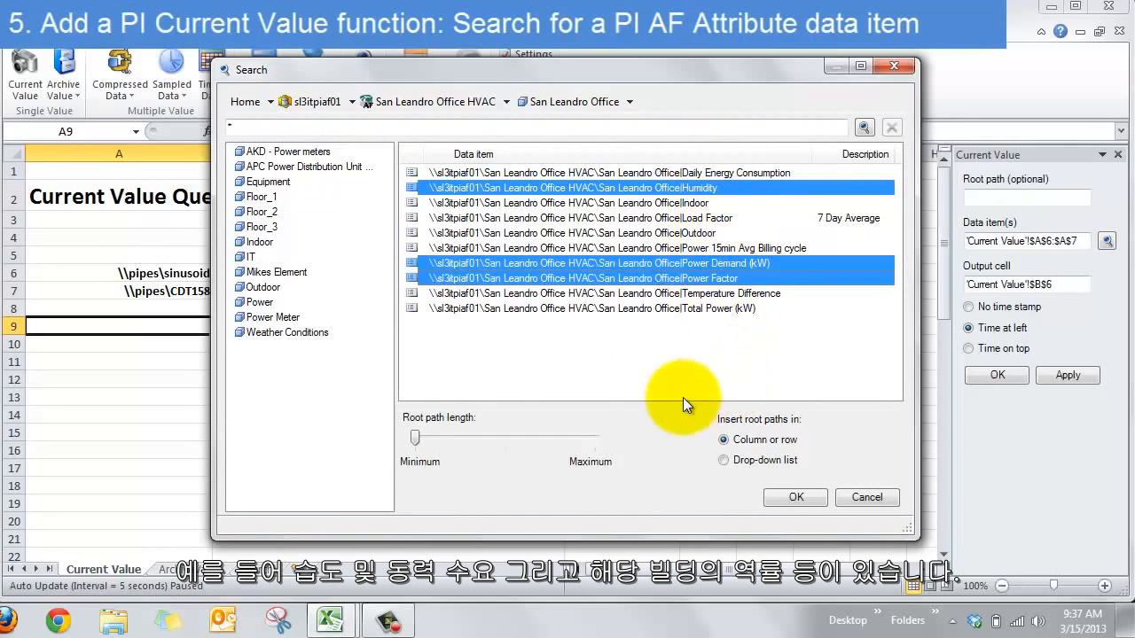
pyautogui.click(796, 497)
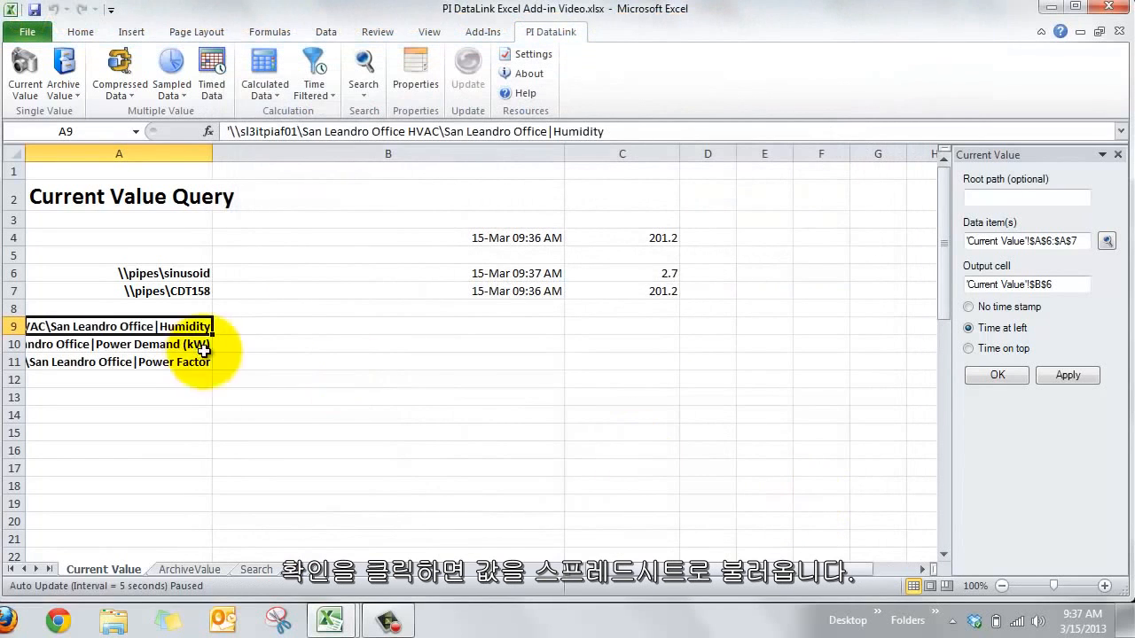
# - Try left alignment on the attribute paths in A9:A11 and restore their right alignment
pyautogui.moveTo(183, 323); pyautogui.dragTo(189, 355)
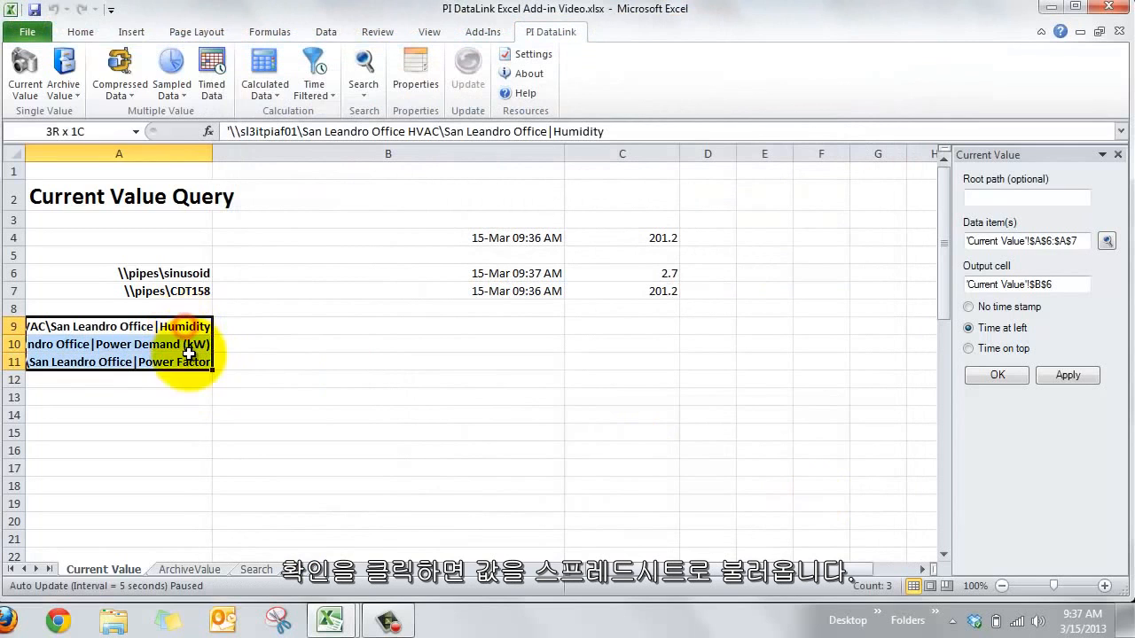
pyautogui.click(78, 32)
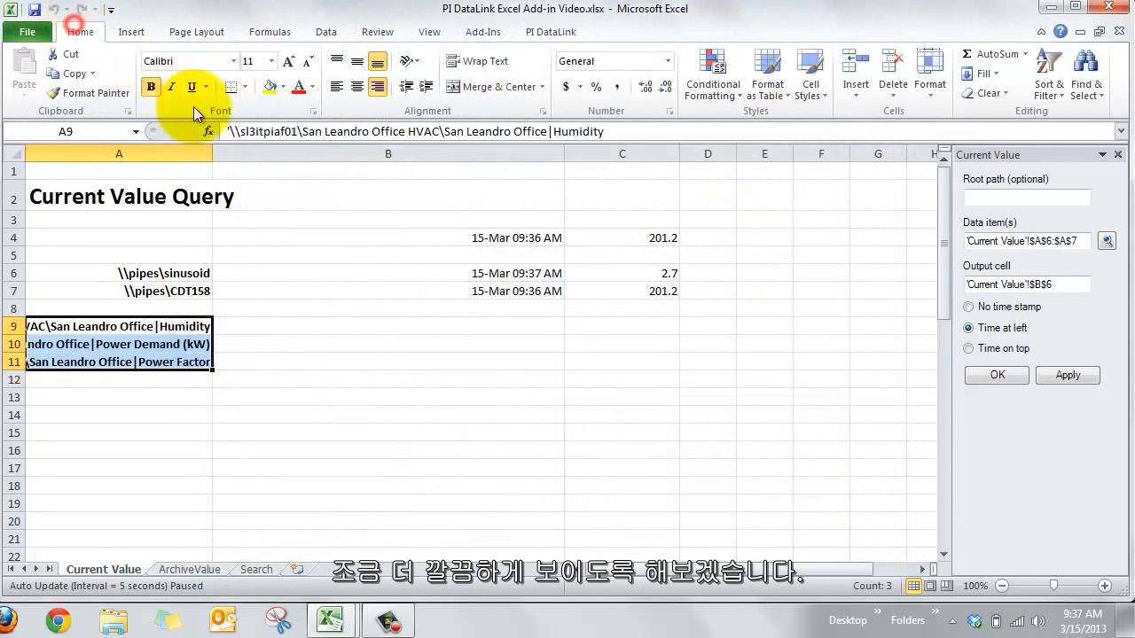
pyautogui.click(338, 86)
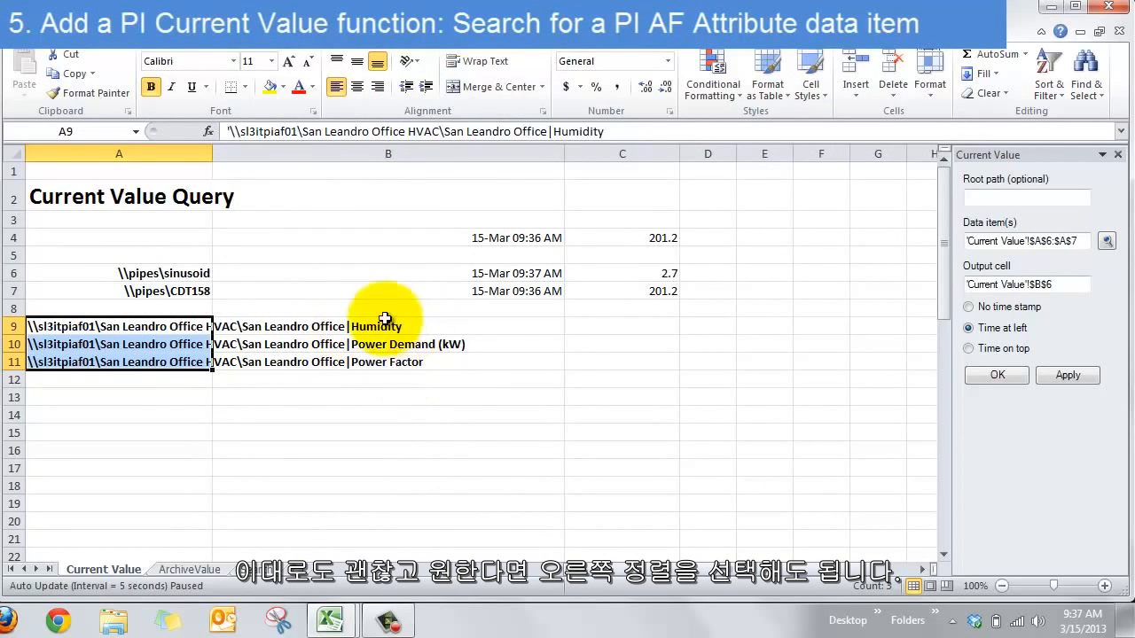
pyautogui.click(379, 89)
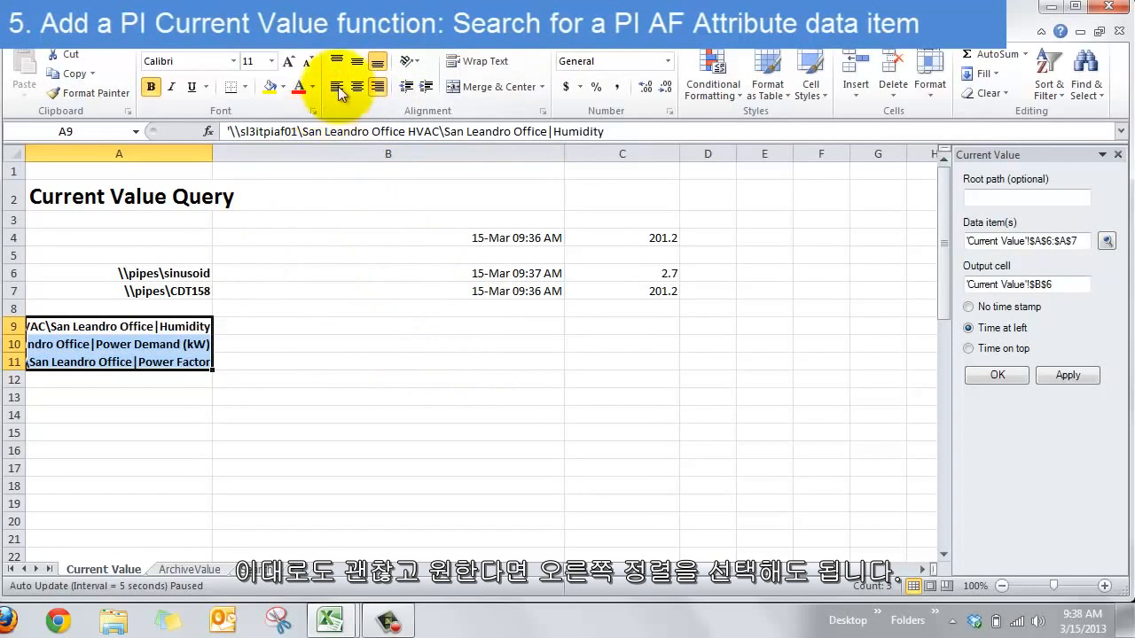
# - Add a Current Value function at cell B9 that references the attributes in A9:A11, with the time stamp at left
pyautogui.click(255, 334)
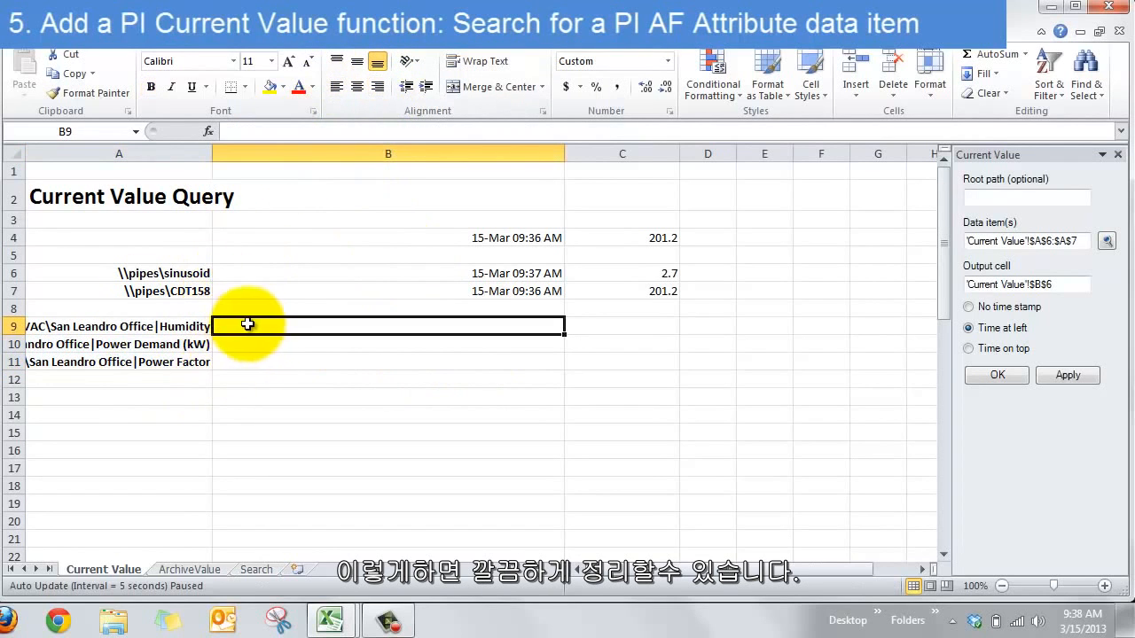
pyautogui.click(1117, 154)
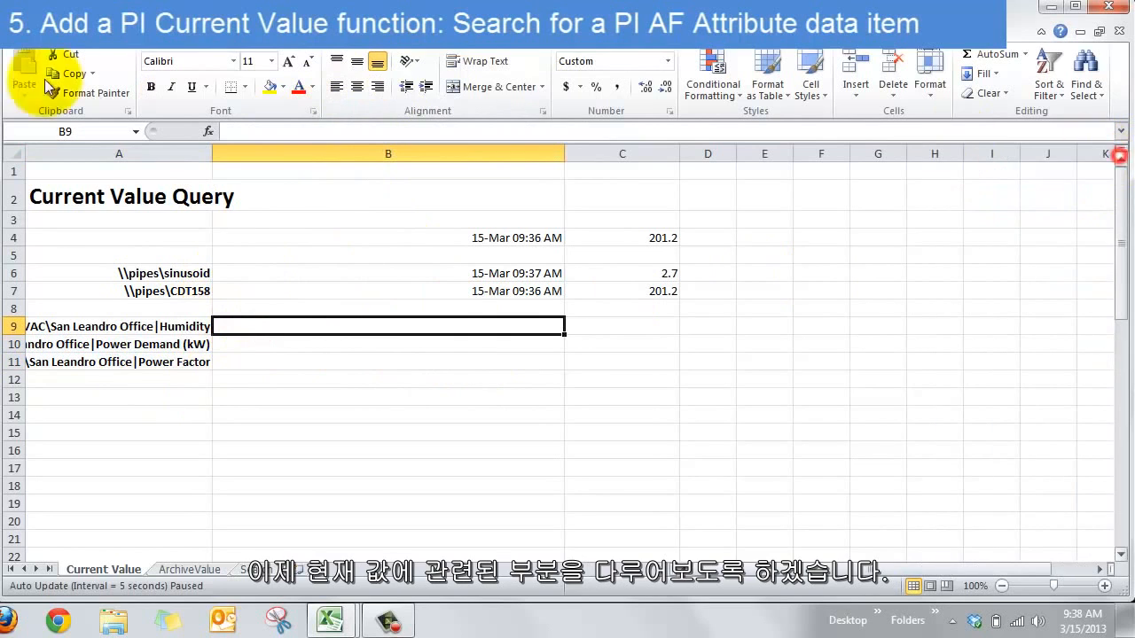
pyautogui.click(285, 40)
pyautogui.click(17, 73)
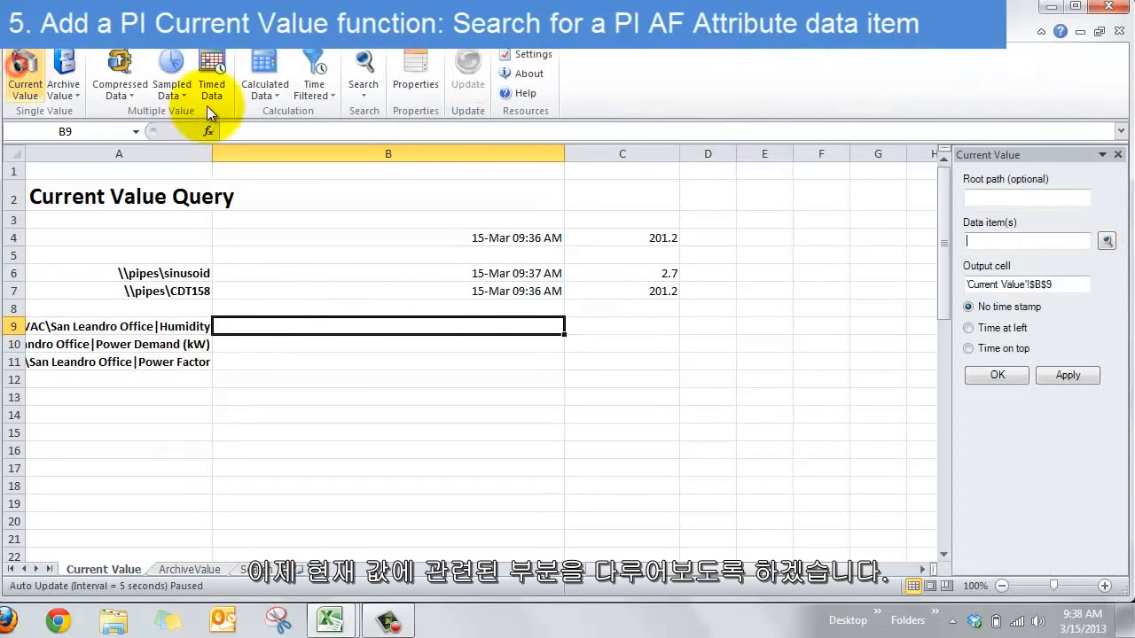
pyautogui.click(986, 238)
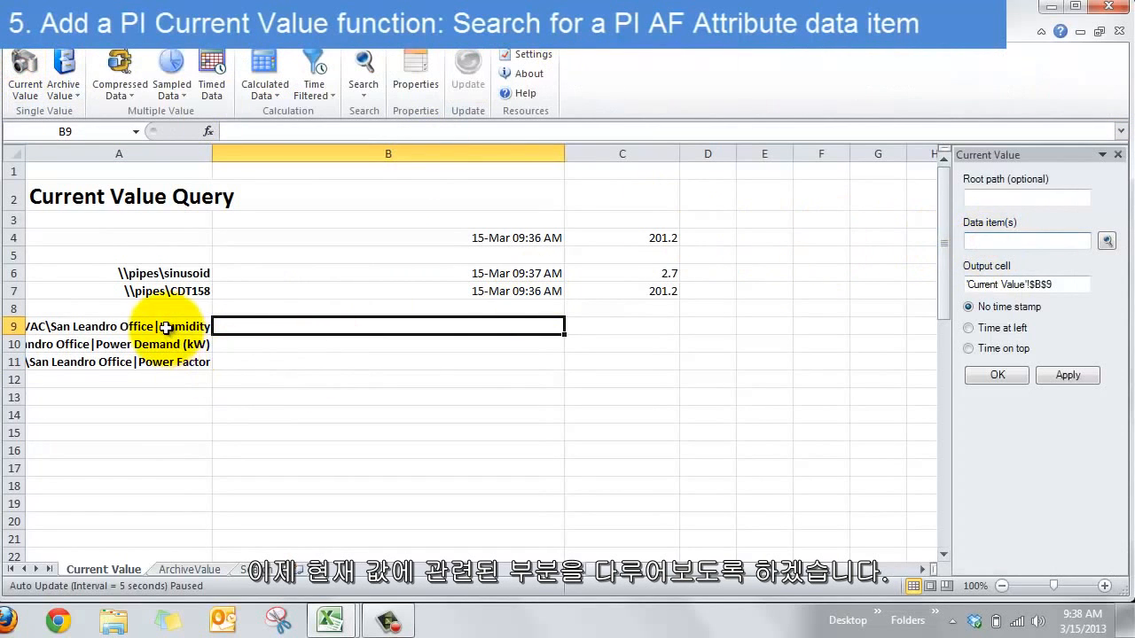
pyautogui.moveTo(162, 324); pyautogui.dragTo(157, 363)
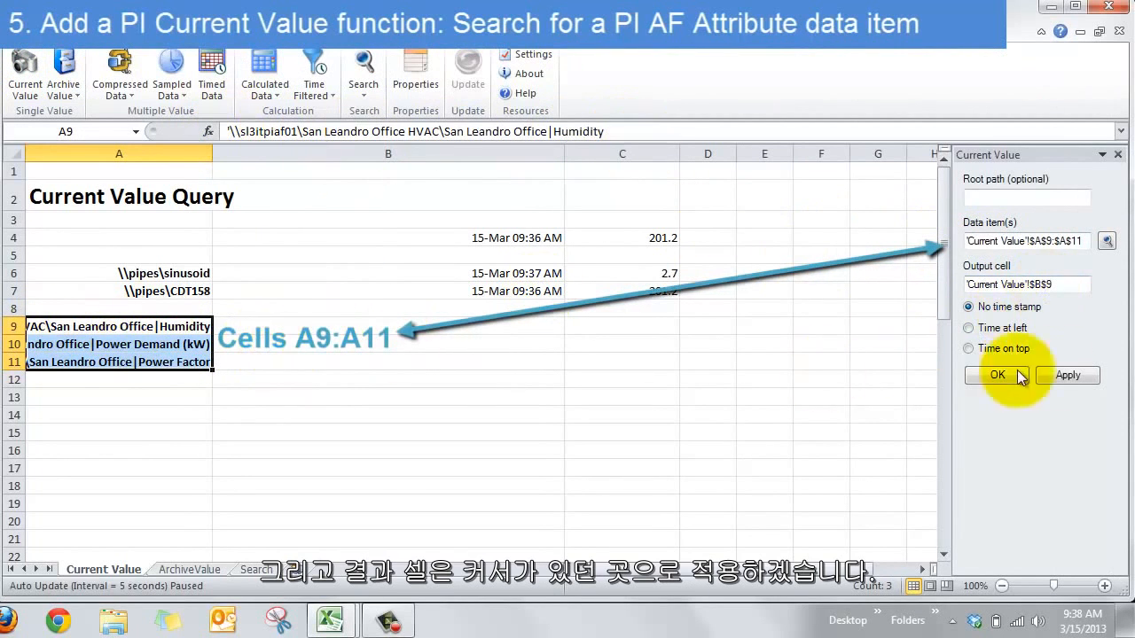
pyautogui.click(1063, 373)
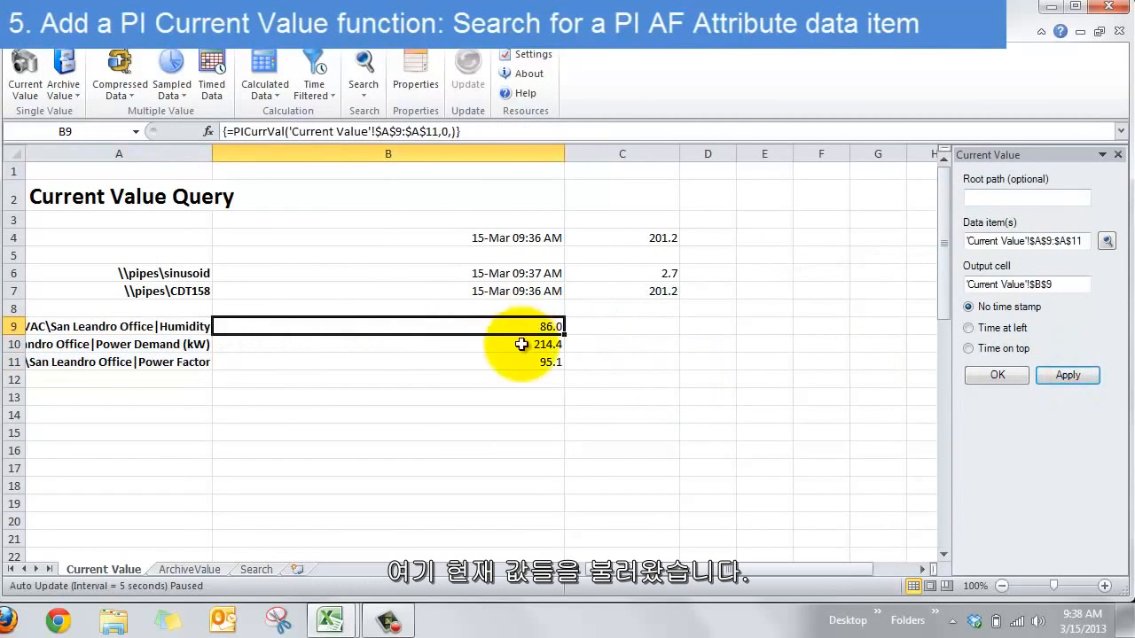
pyautogui.click(1008, 328)
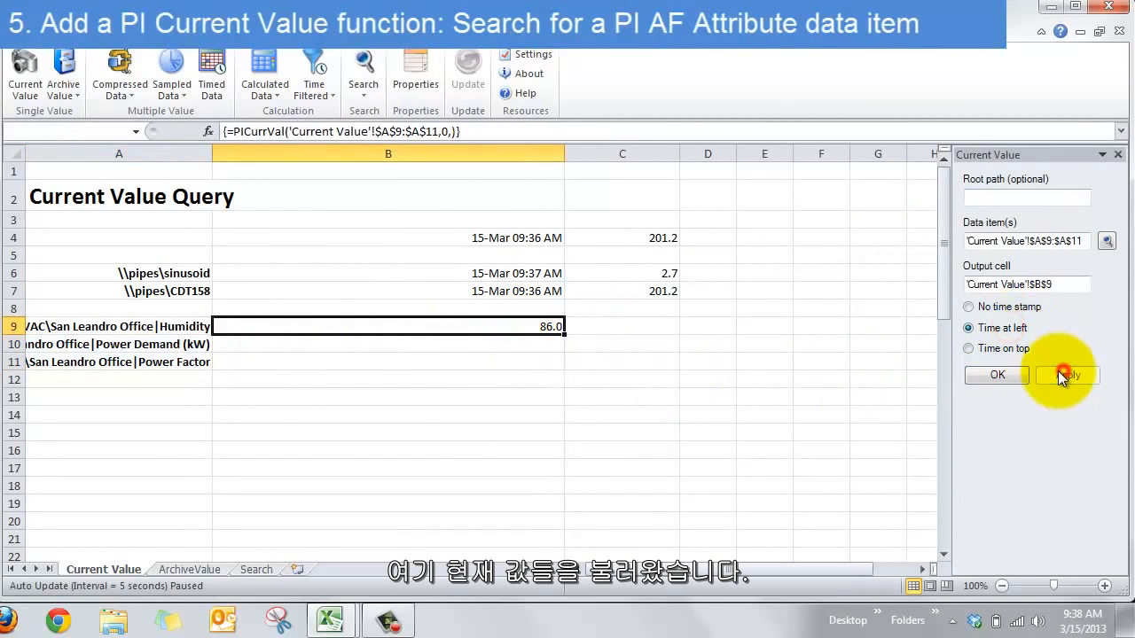
pyautogui.click(1063, 374)
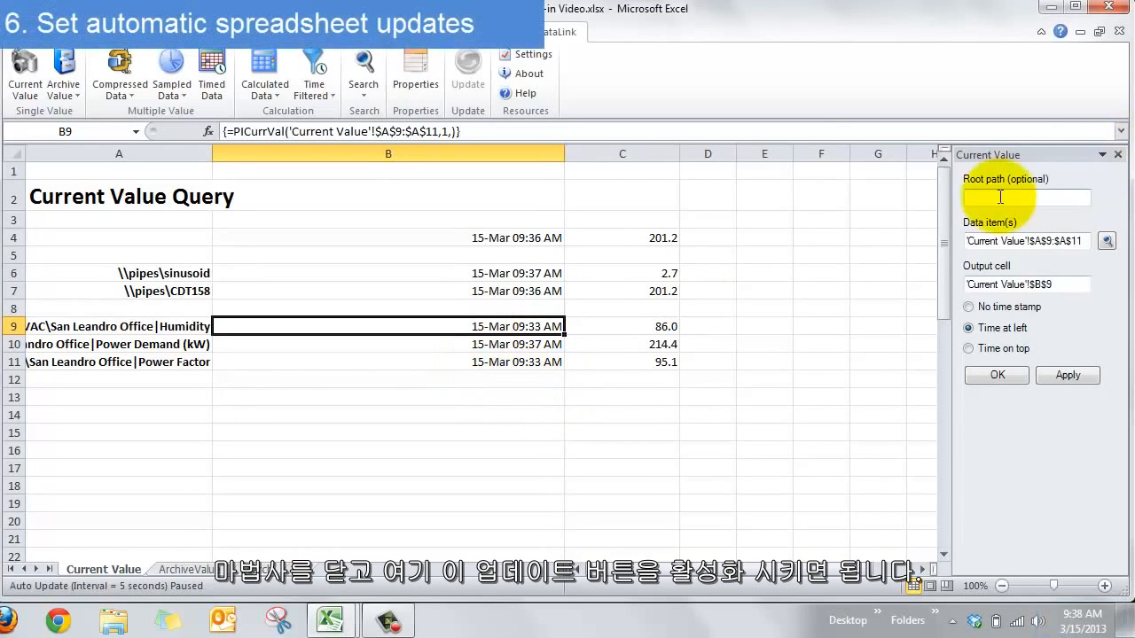
# - Close the Current Value function settings and turn on automatic updates for the spreadsheet
pyautogui.click(1122, 157)
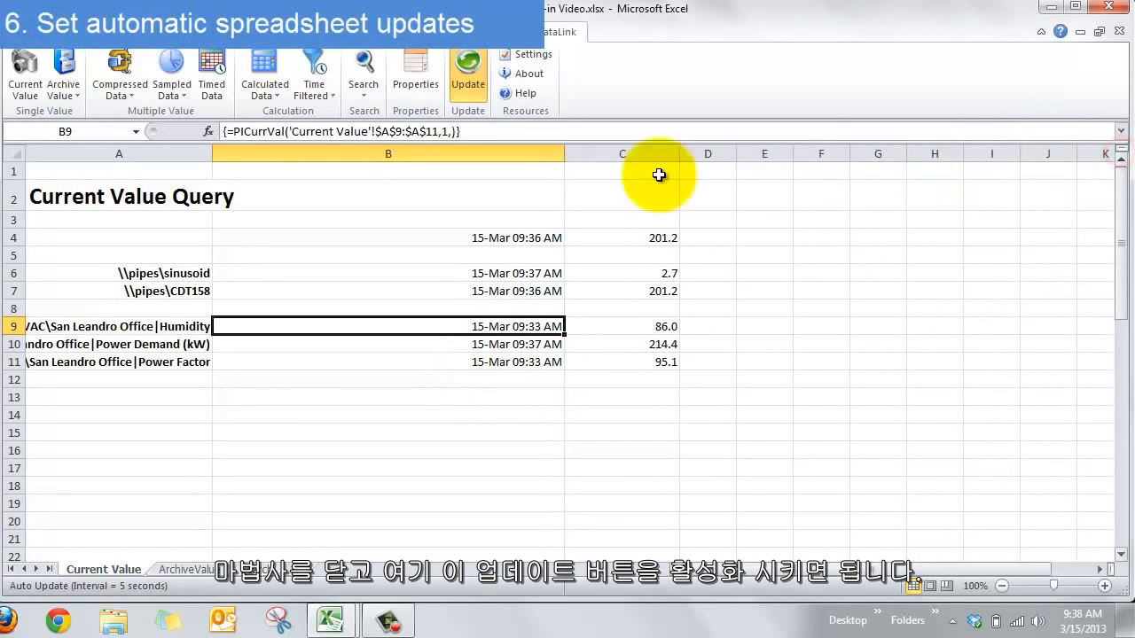
pyautogui.click(470, 81)
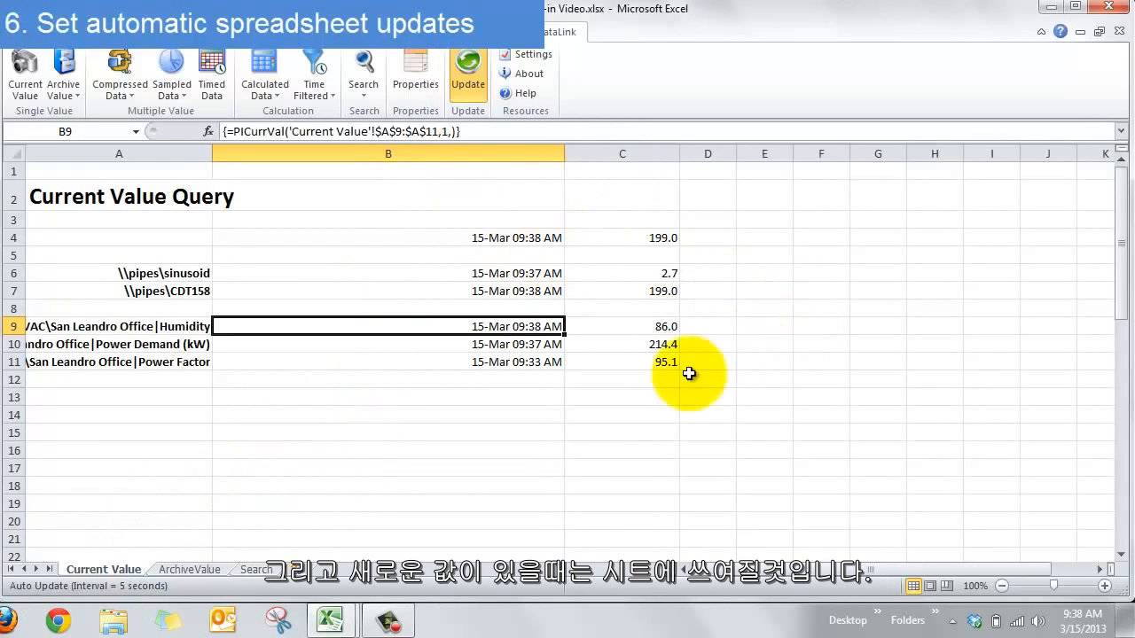
pyautogui.click(476, 408)
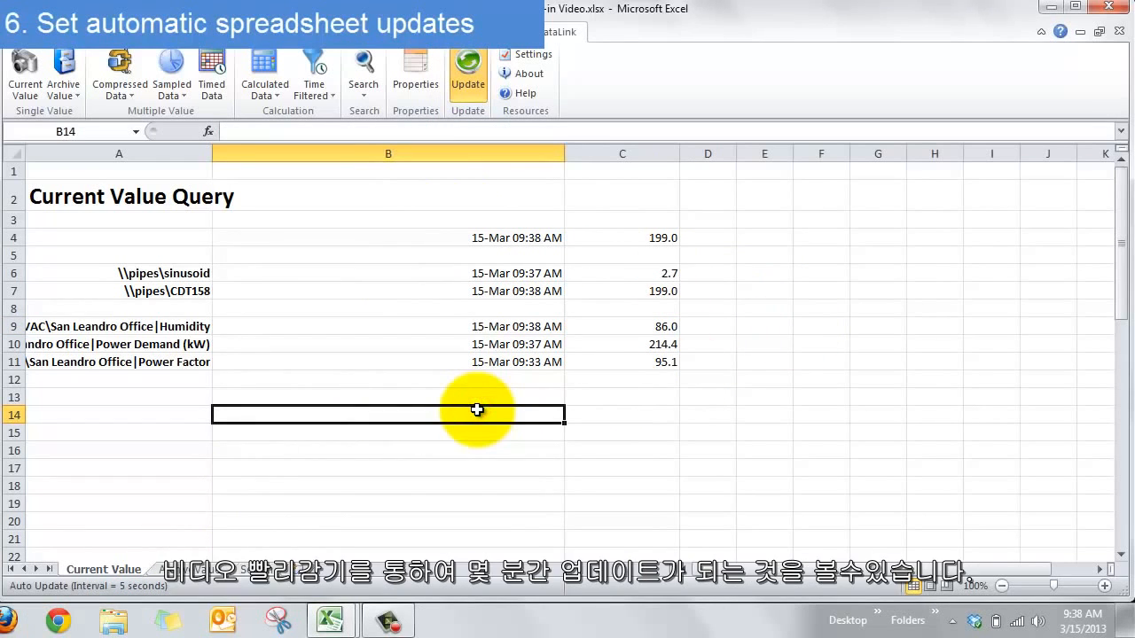